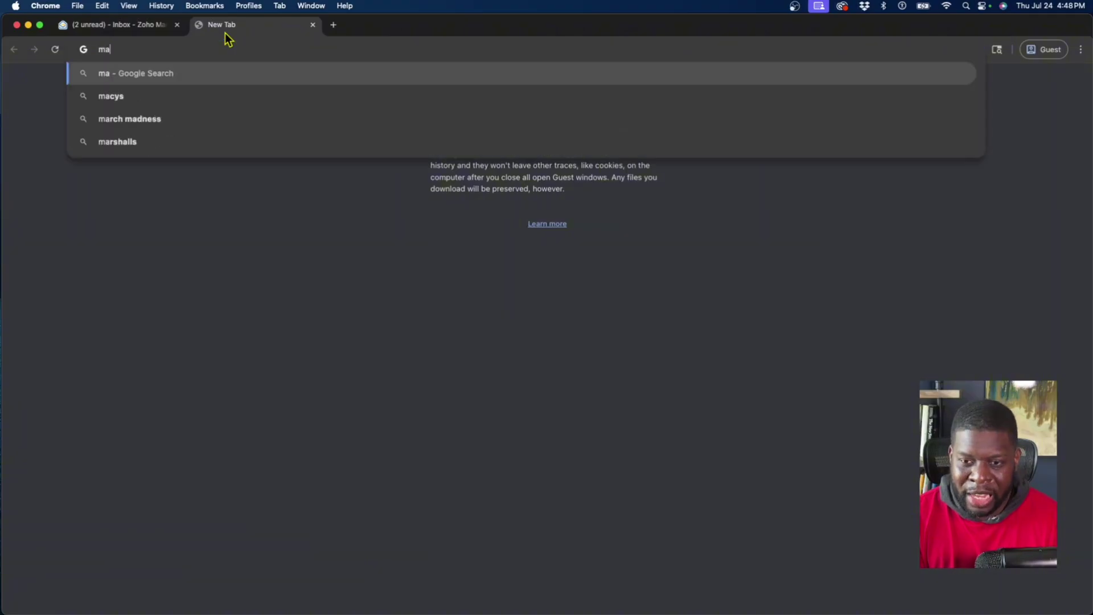
# Load the Zoho Mail inbox at mail.zoho.com and open the account profile panel
pyautogui.press('BackSpace')
pyautogui.press('BackSpace')
pyautogui.write('mail.zo')
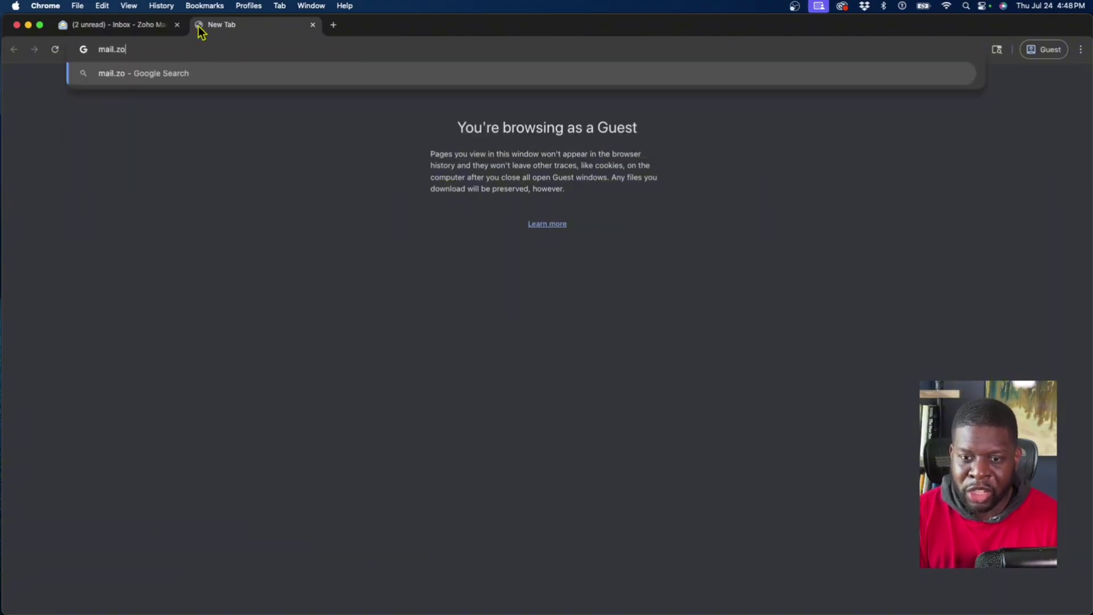
pyautogui.write('ho.com')
pyautogui.press('Return')
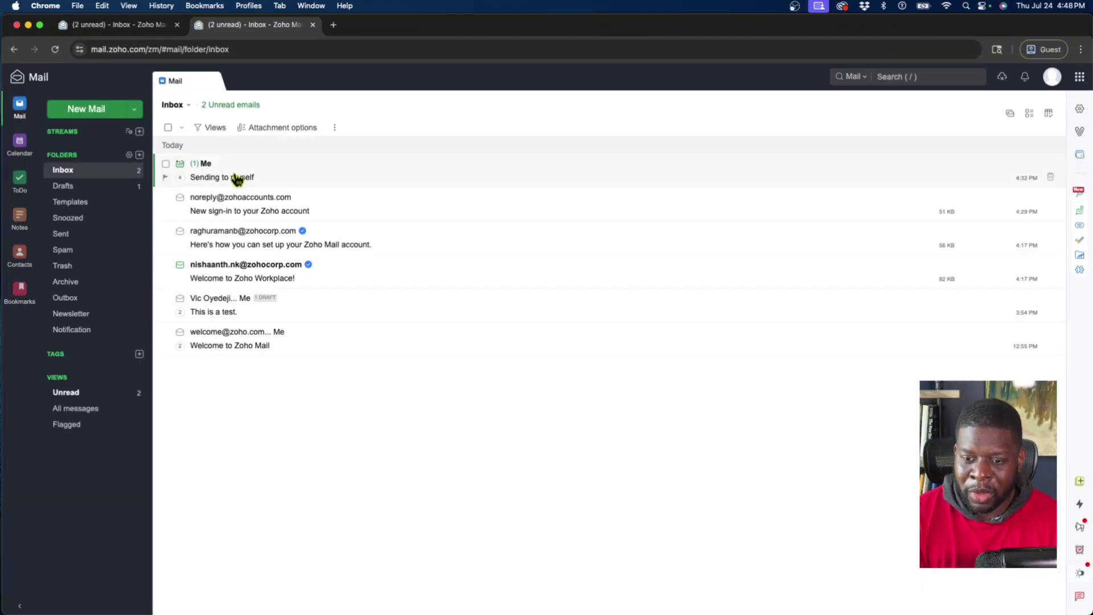
pyautogui.click(1052, 76)
# Sign out of Zoho Mail and switch to the Zoho Accounts sign-in tab
pyautogui.click(1008, 153)
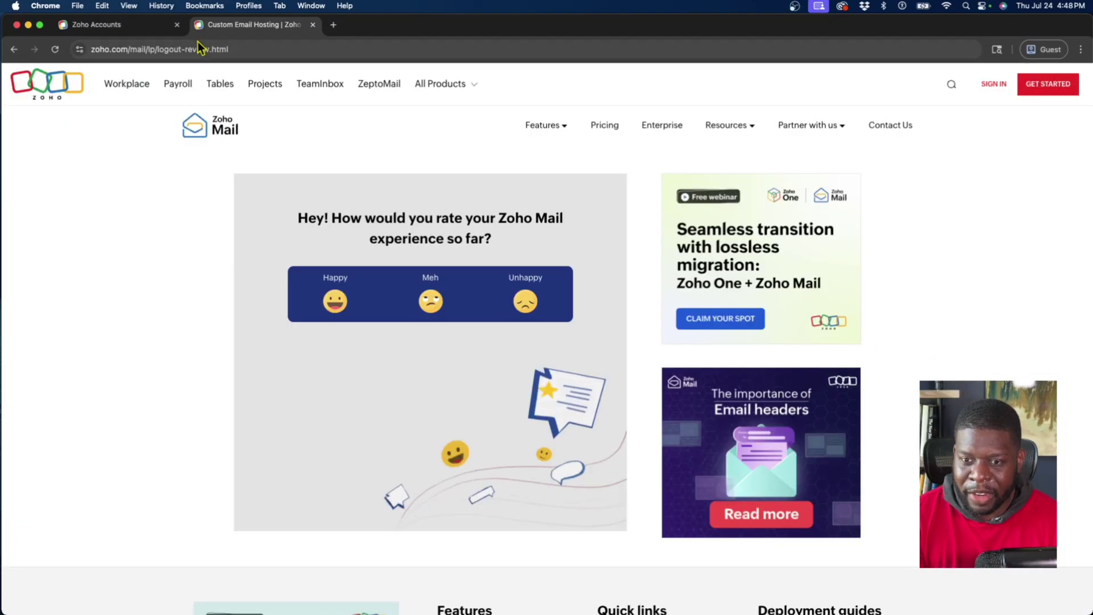
pyautogui.click(128, 33)
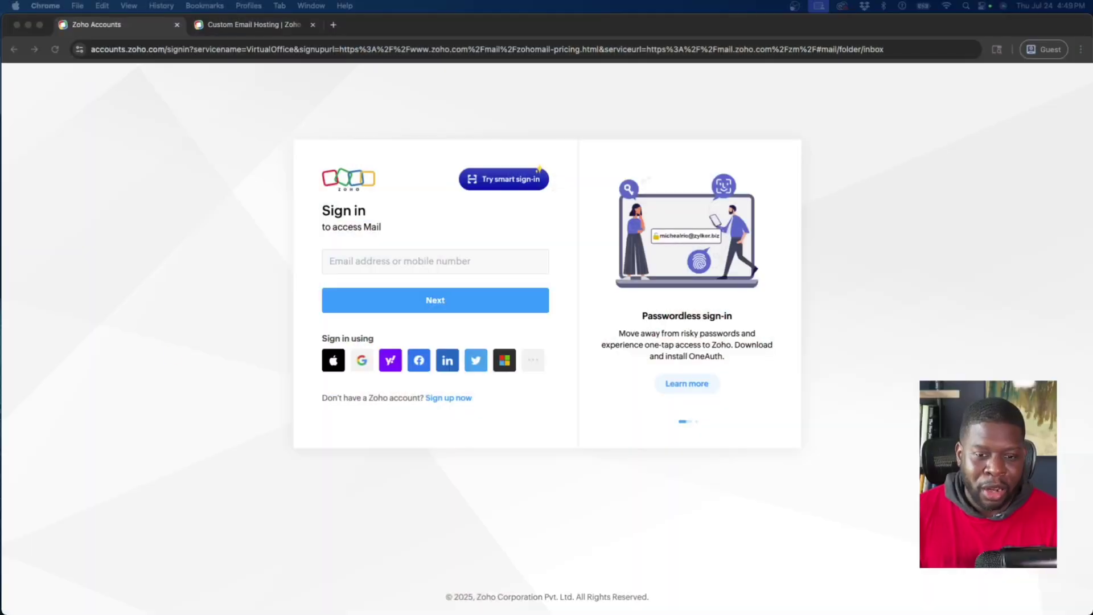
# Bring Chrome forward and load google.com in a new tab
pyautogui.click(174, 343)
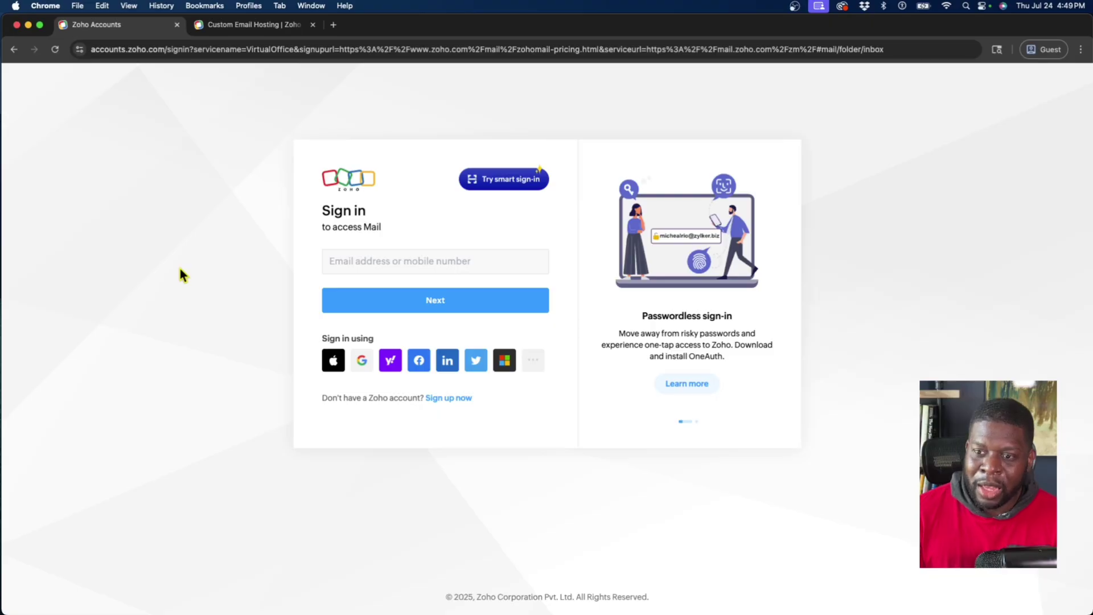
pyautogui.click(334, 25)
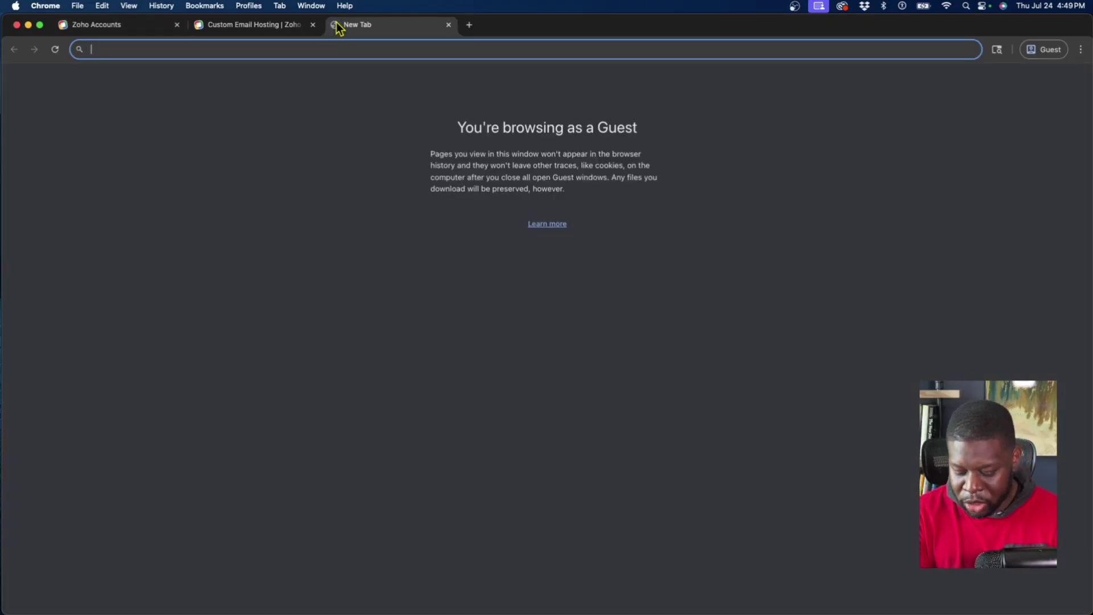
pyautogui.write('google.com')
pyautogui.press('Return')
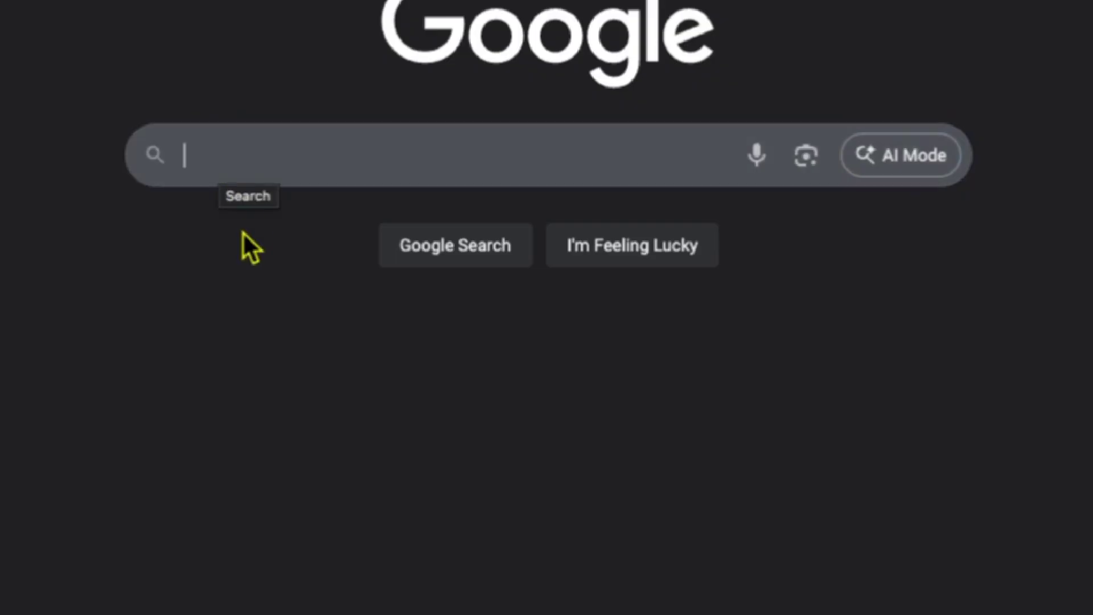
# Search 'zoho desktop version' and open the Zoho Mail Desktop download result
pyautogui.write('zoho desk')
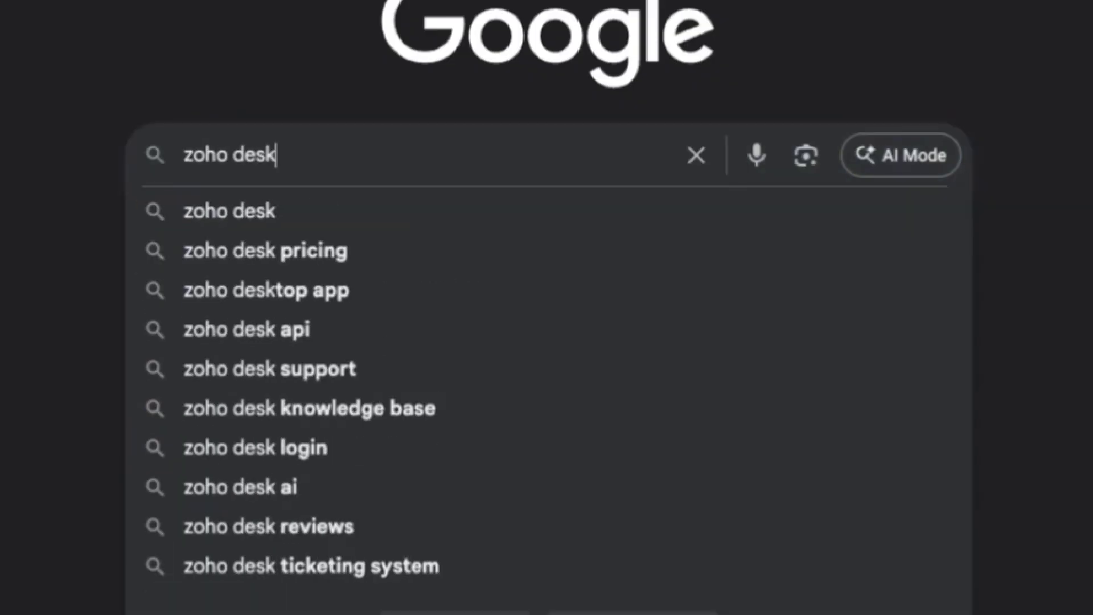
pyautogui.write('top version')
pyautogui.press('Return')
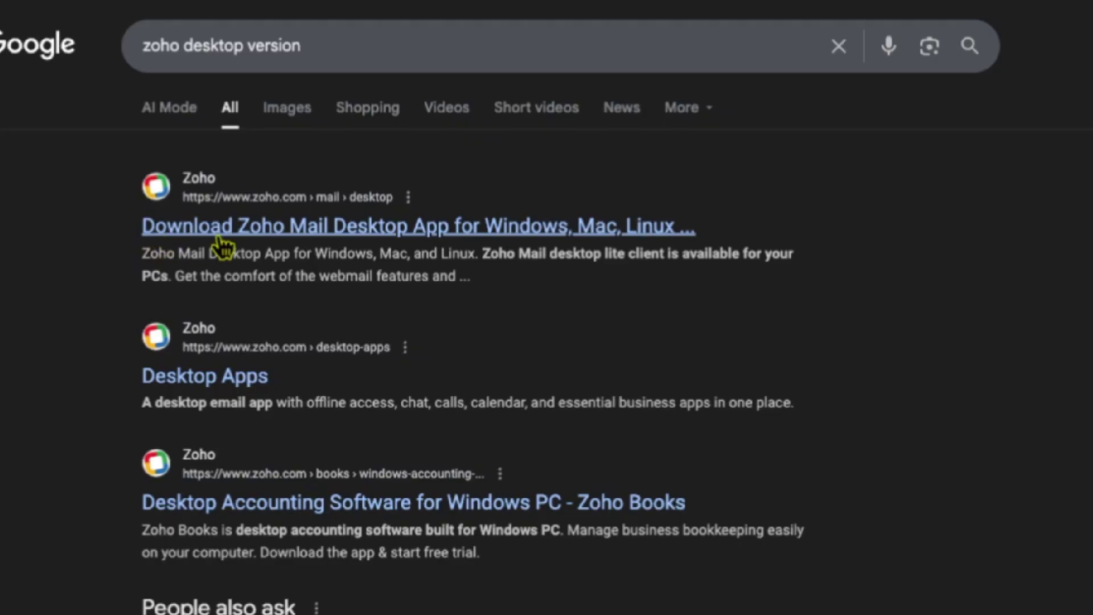
pyautogui.click(384, 228)
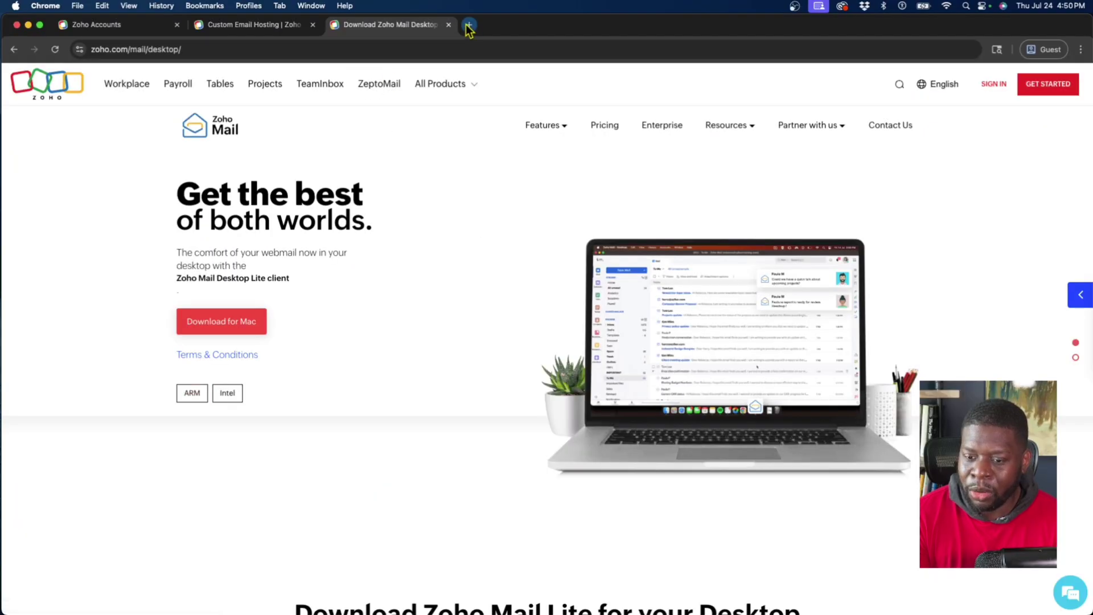
# Search Google for 'arm vs intel mac' in another new tab
pyautogui.click(468, 26)
pyautogui.write('arm vs intel ')
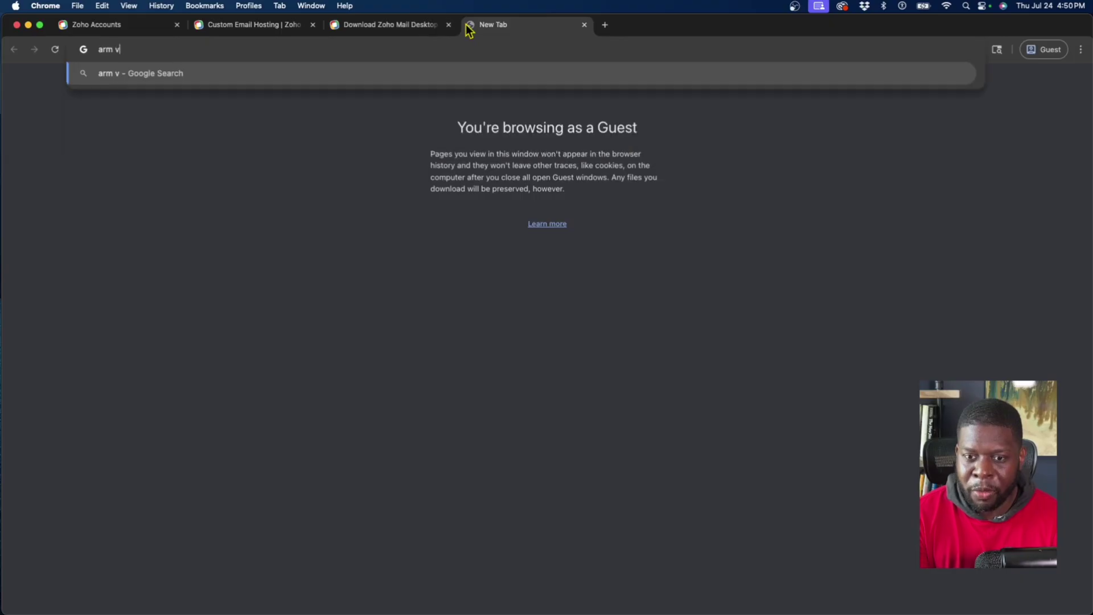
pyautogui.write('mac')
pyautogui.press('Return')
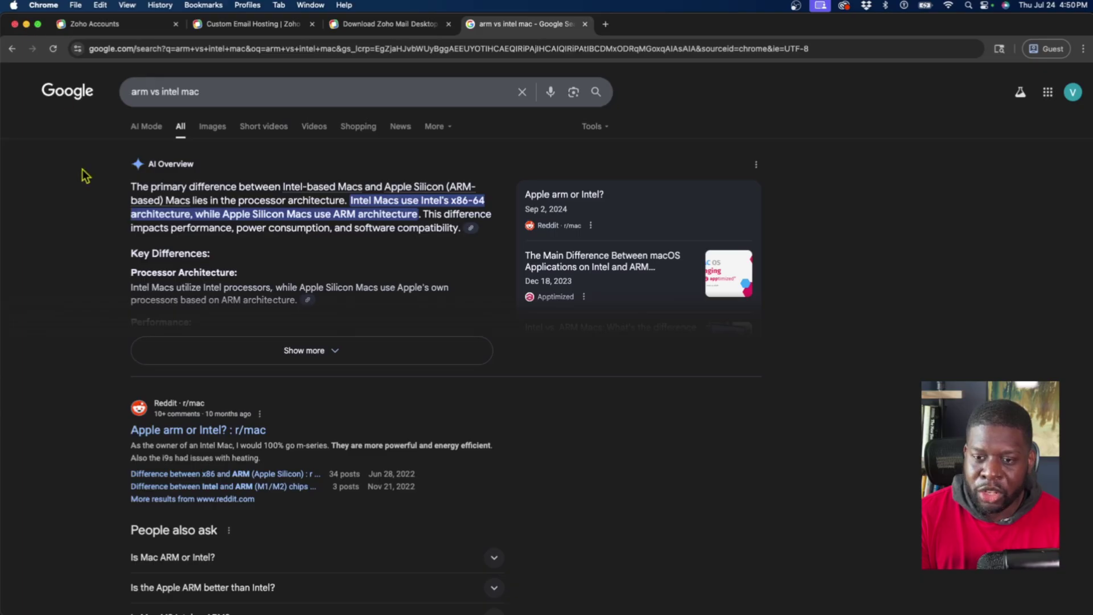
# Confirm in About This Mac that the chip is Apple M1 Pro, then return to the download tab
pyautogui.click(13, 5)
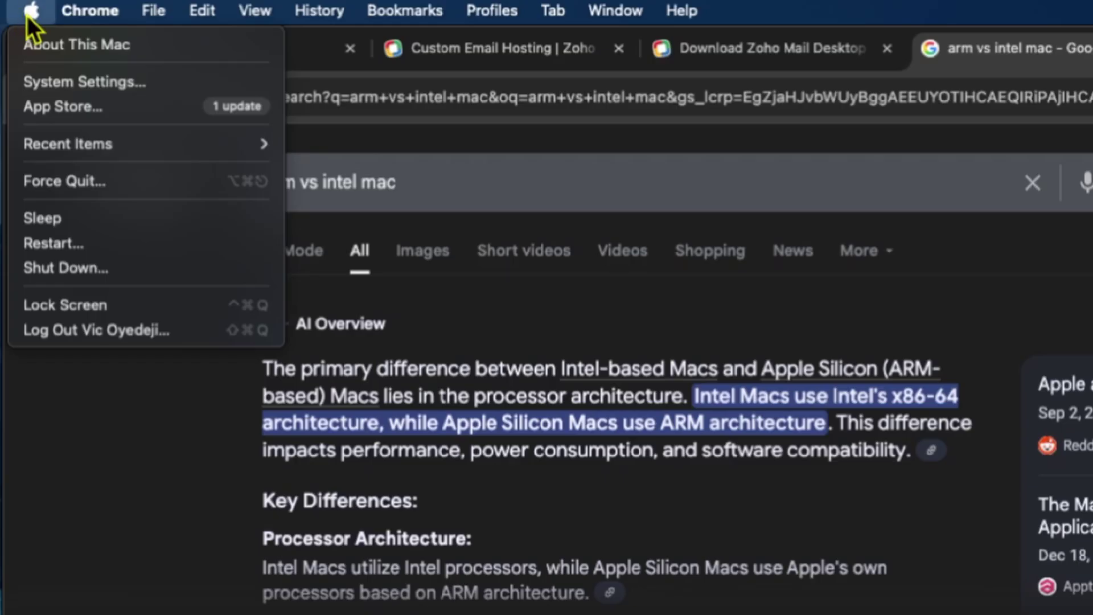
pyautogui.click(37, 39)
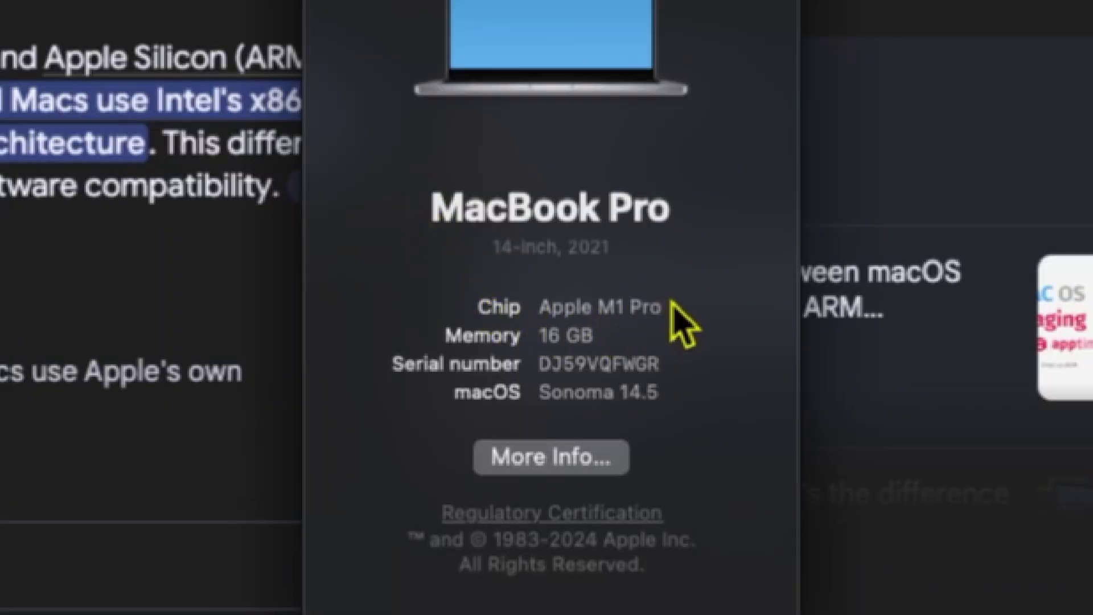
pyautogui.moveTo(662, 301); pyautogui.dragTo(562, 316)
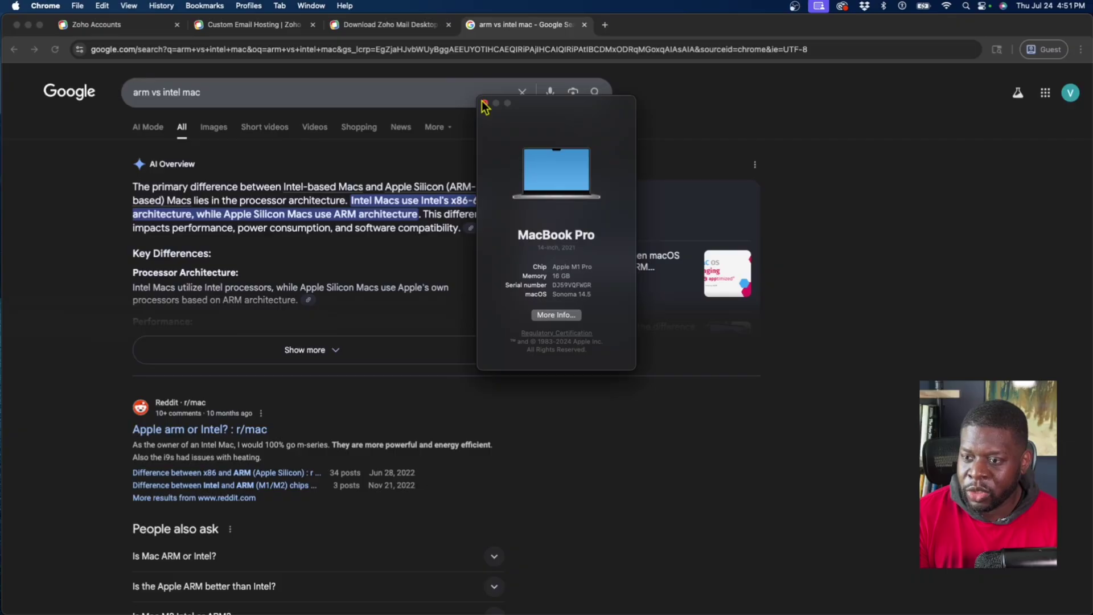
pyautogui.click(483, 103)
pyautogui.click(387, 25)
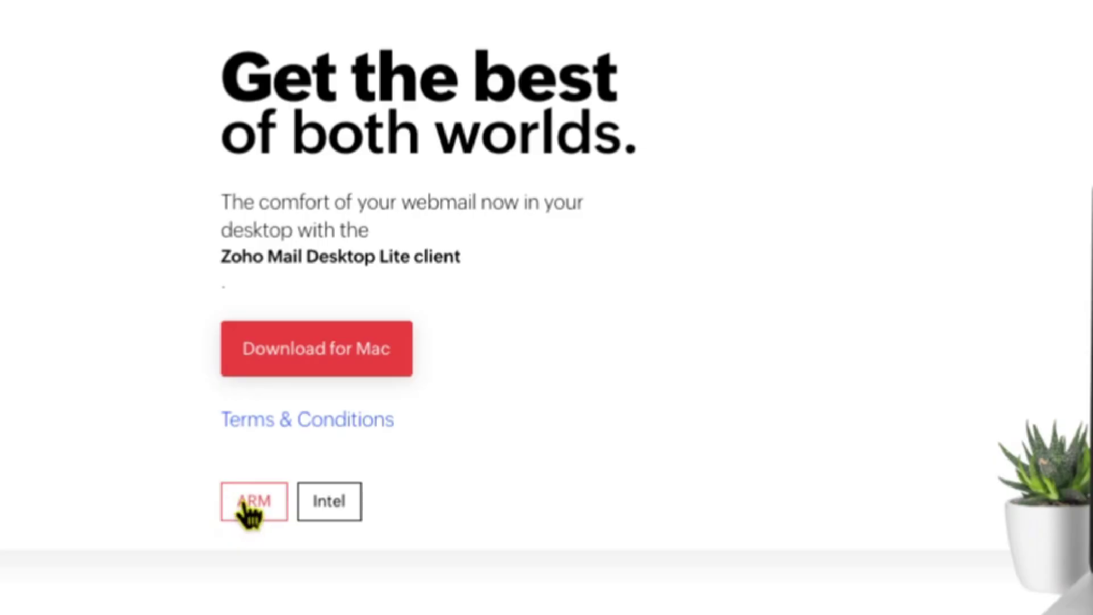
# Download the ARM installer package into Downloads and show Chrome's recent downloads
pyautogui.click(245, 503)
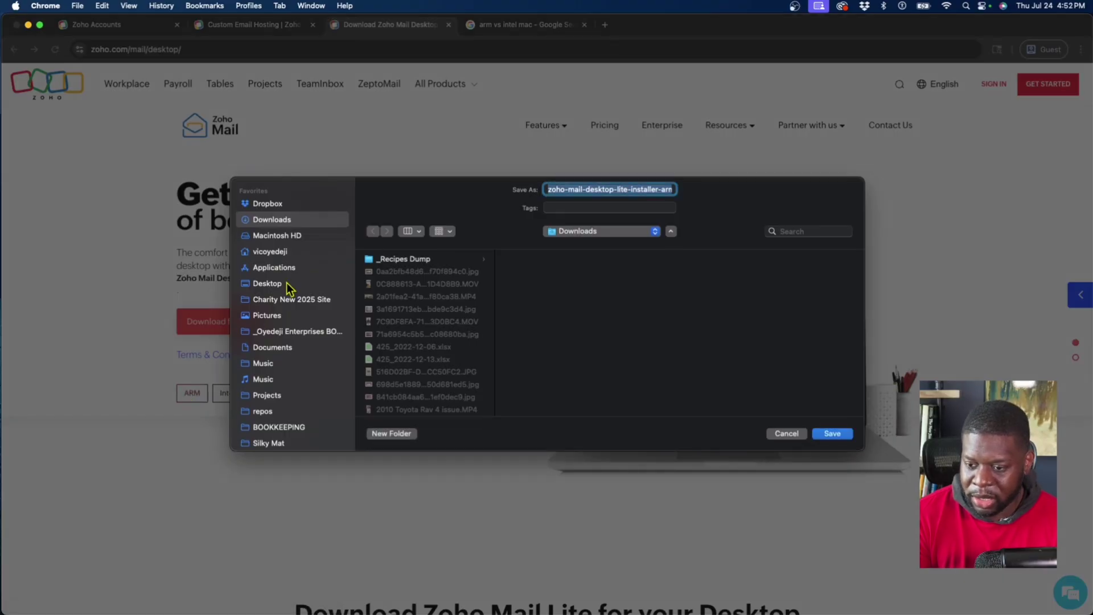
pyautogui.click(832, 434)
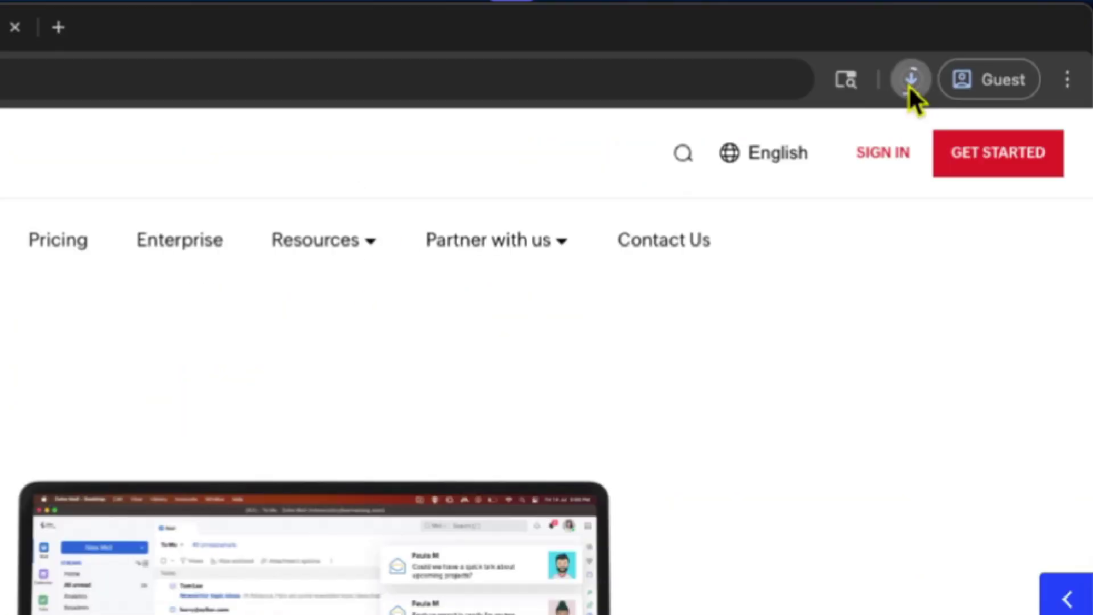
pyautogui.click(909, 83)
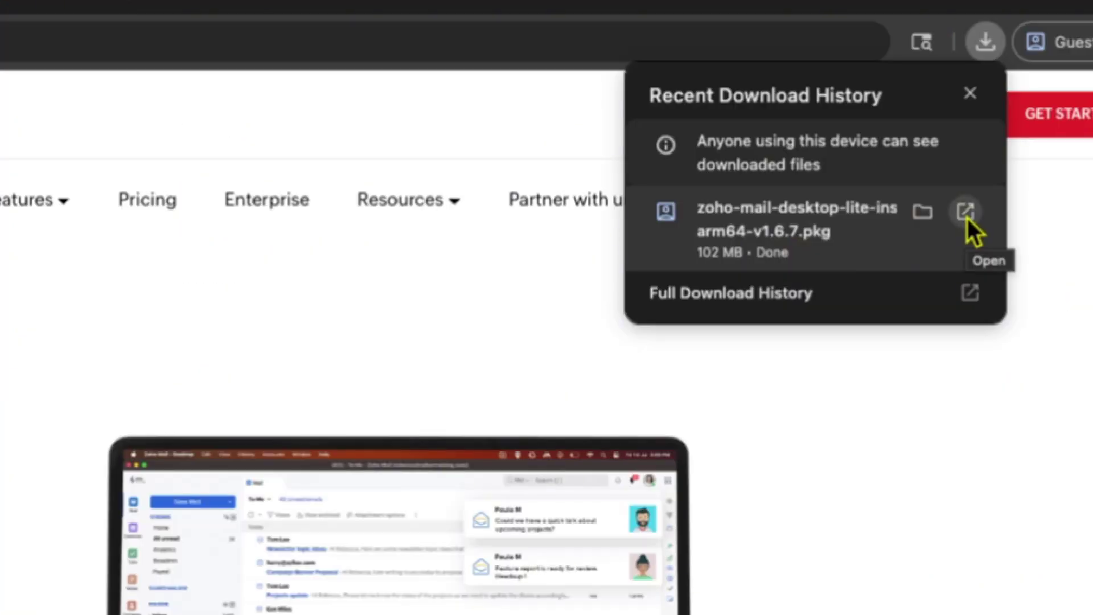
# Run the Zoho Mail installer for all users, authorise with the admin password, and trash the package
pyautogui.click(965, 216)
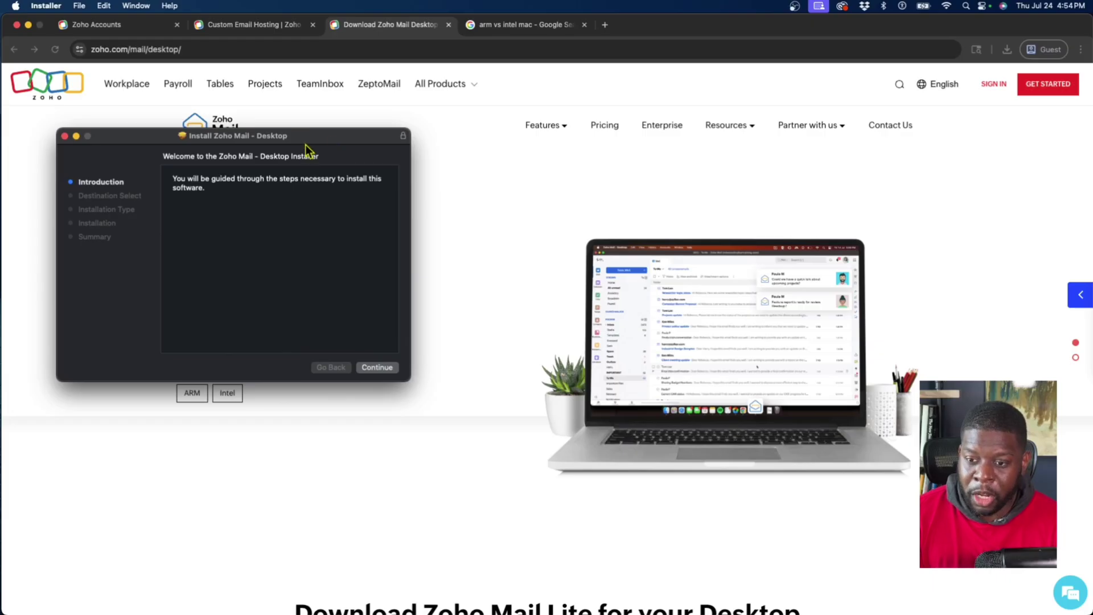
pyautogui.moveTo(305, 143); pyautogui.dragTo(330, 140)
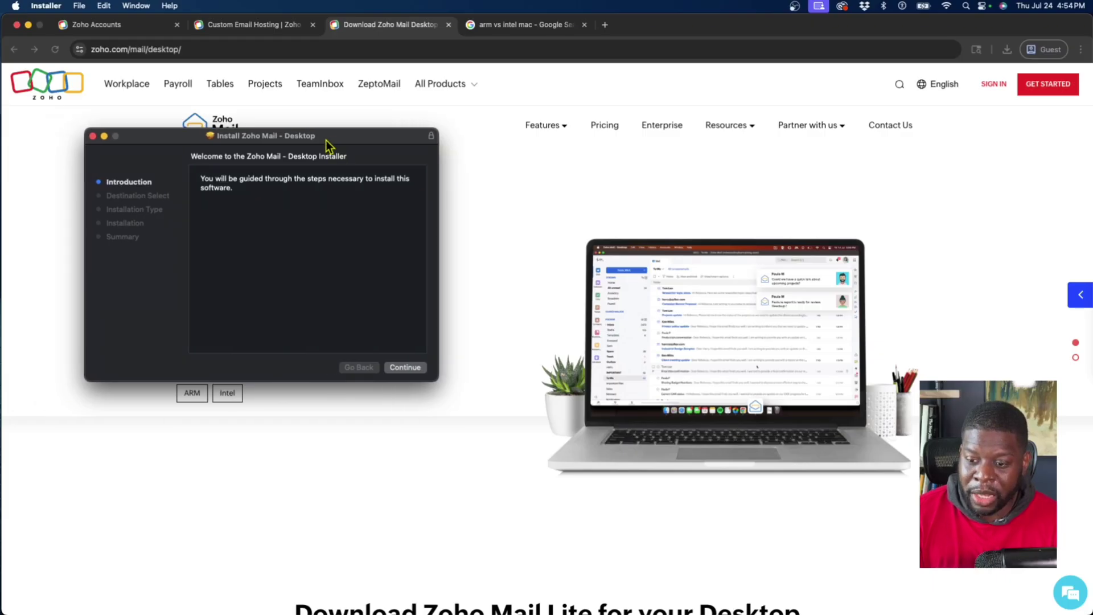
pyautogui.click(405, 368)
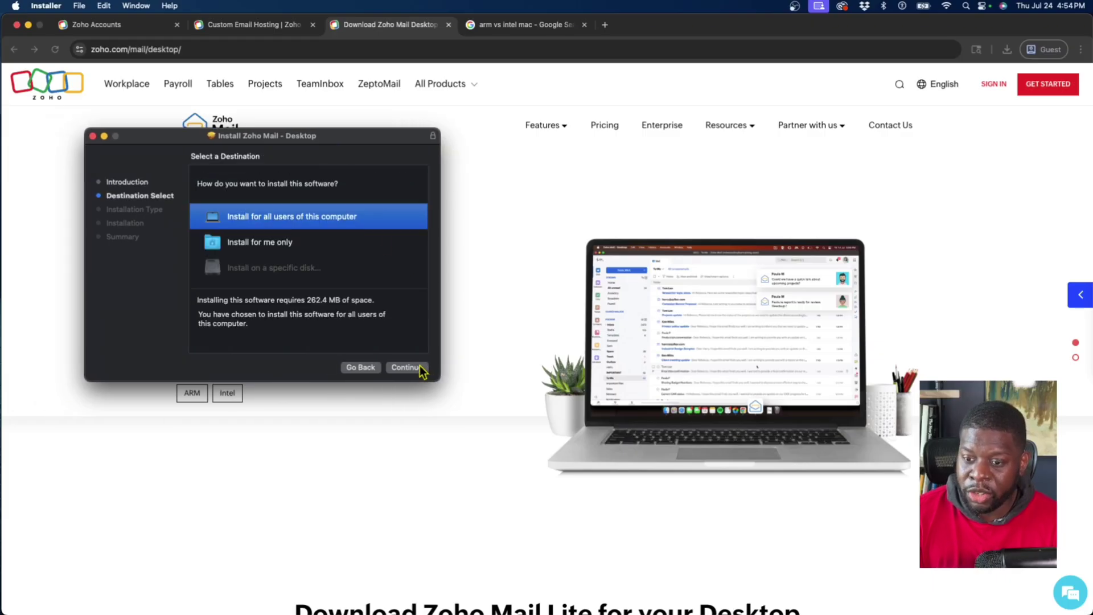
pyautogui.click(407, 367)
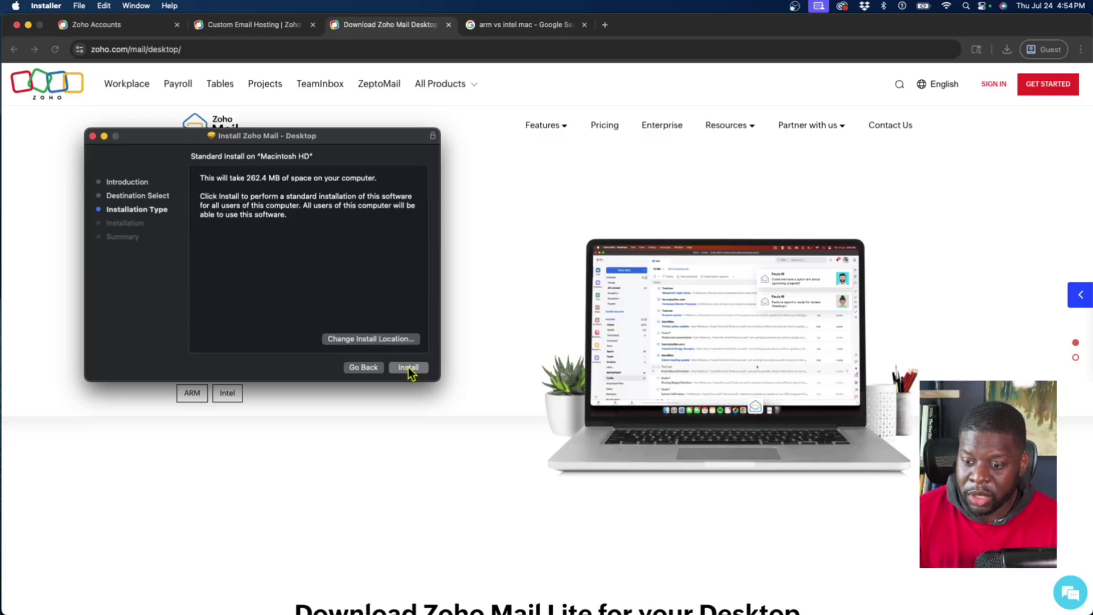
pyautogui.click(408, 367)
pyautogui.write('******')
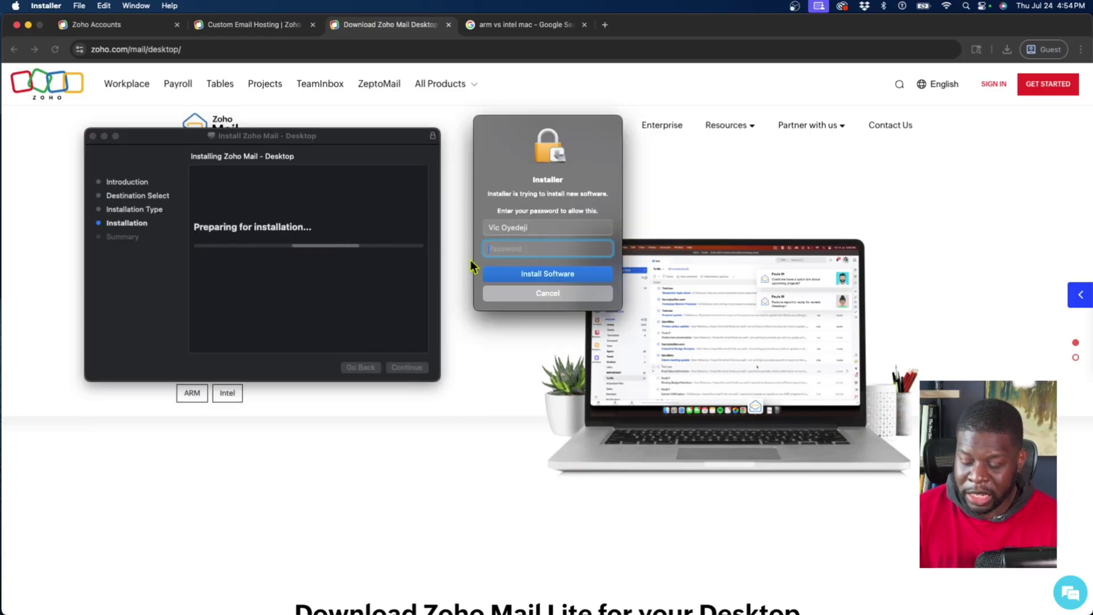
pyautogui.press('Return')
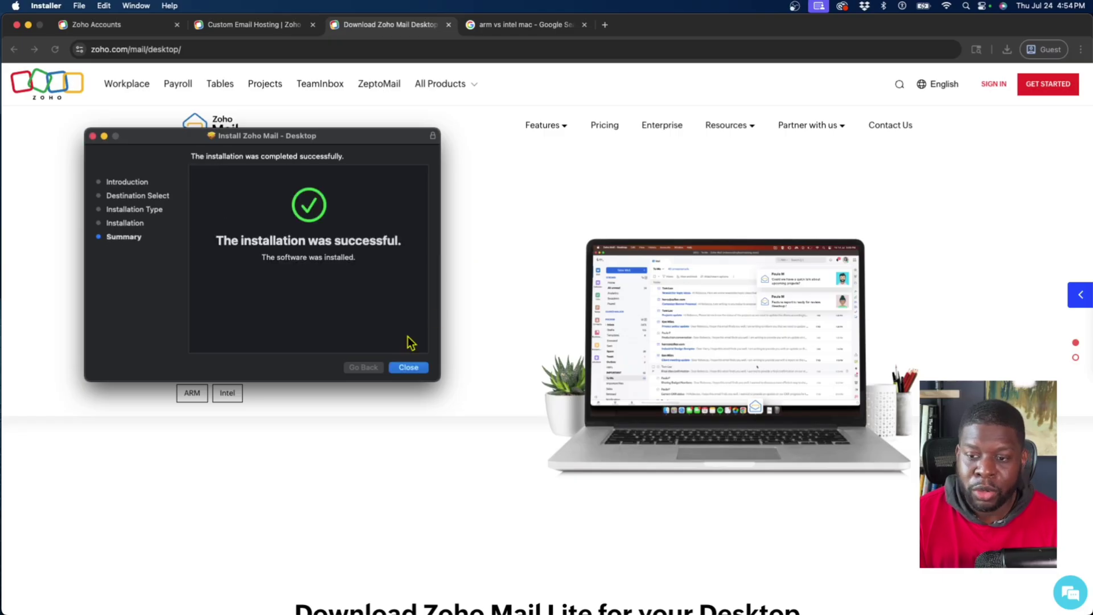
pyautogui.click(407, 368)
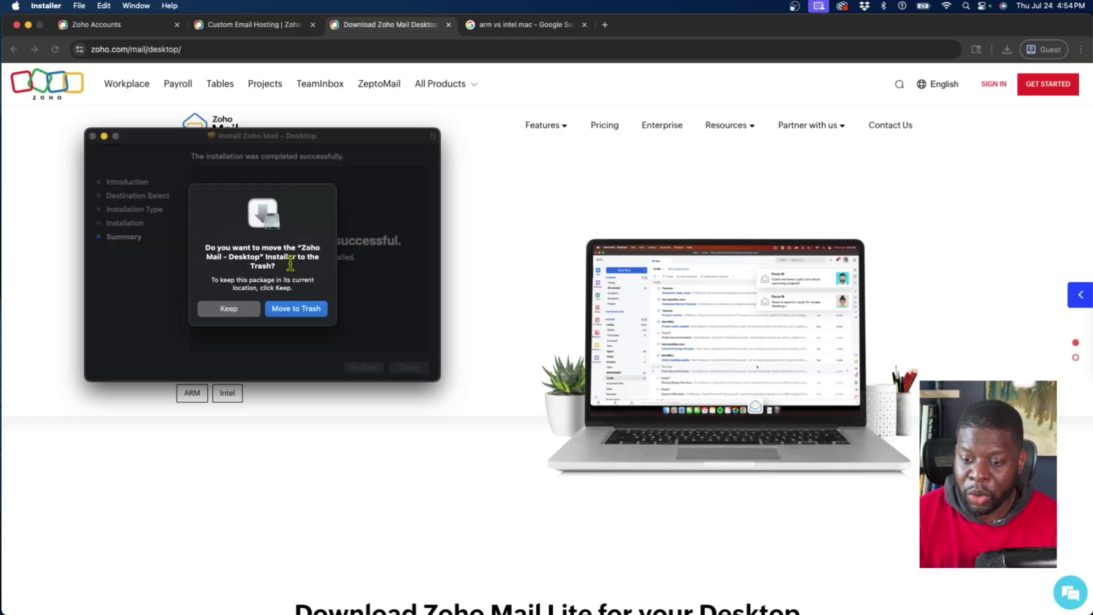
pyautogui.click(285, 308)
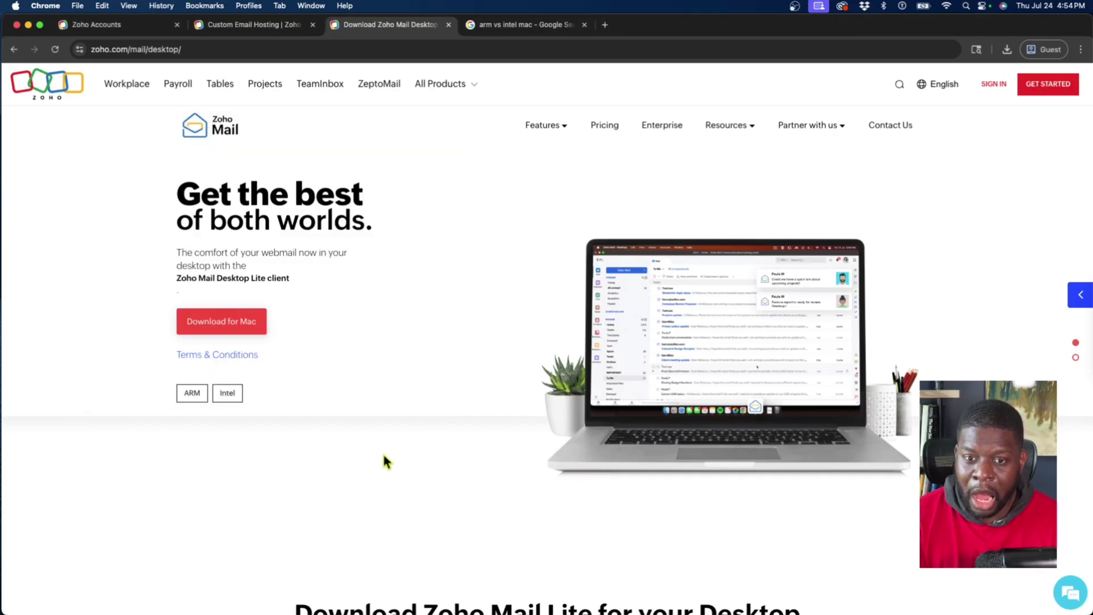
# Launch Zoho Mail - Desktop from Finder's Applications folder
pyautogui.moveTo(199, 607)
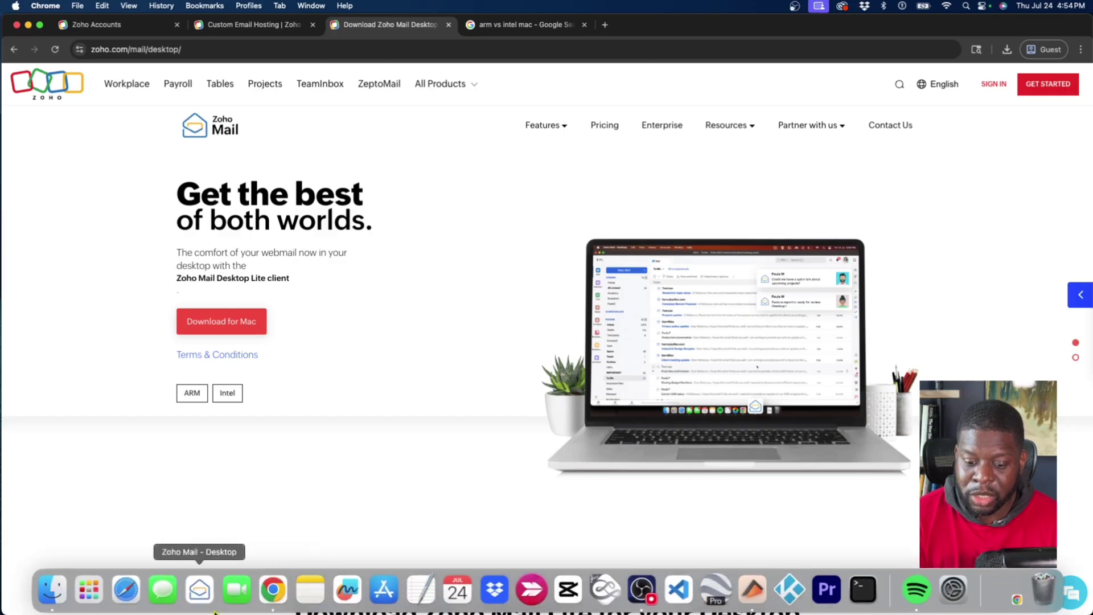
pyautogui.click(63, 605)
pyautogui.click(94, 289)
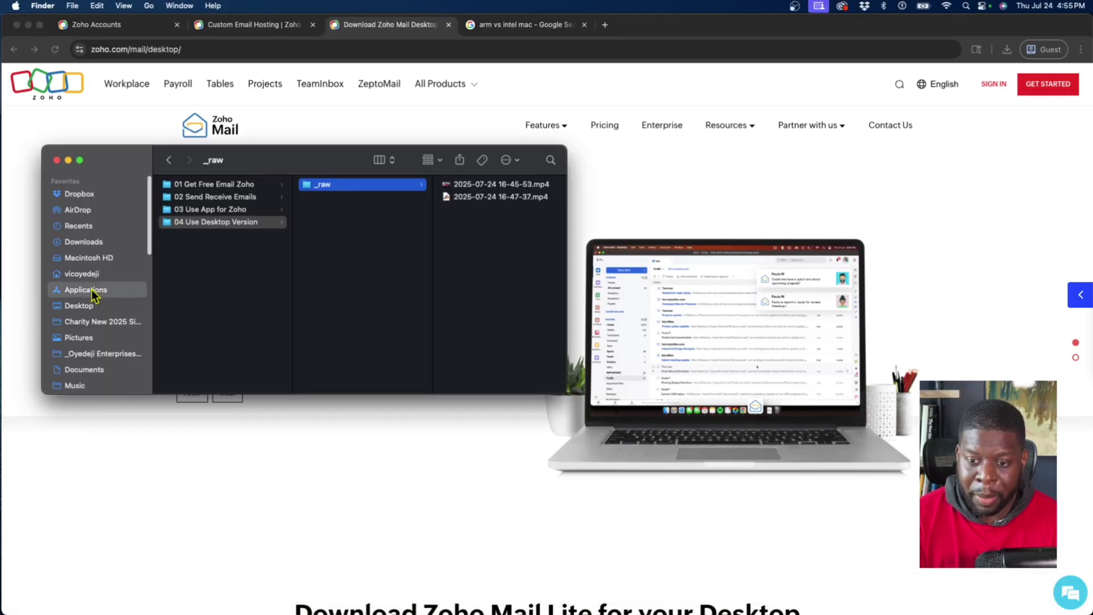
pyautogui.scroll(-15, 199, 244)
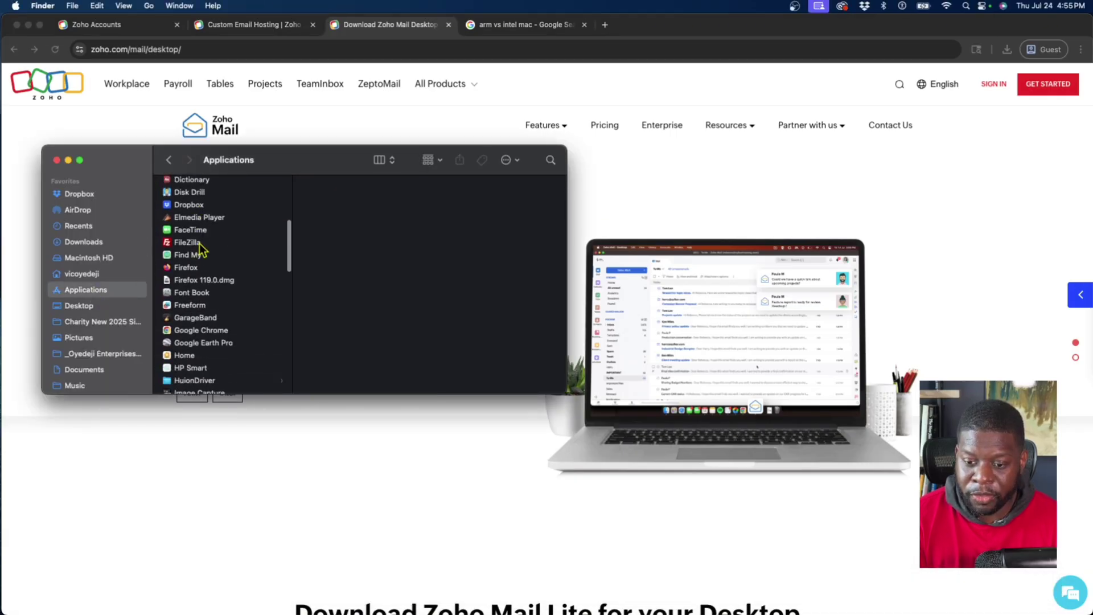
pyautogui.scroll(-5, 200, 244)
pyautogui.click(194, 368)
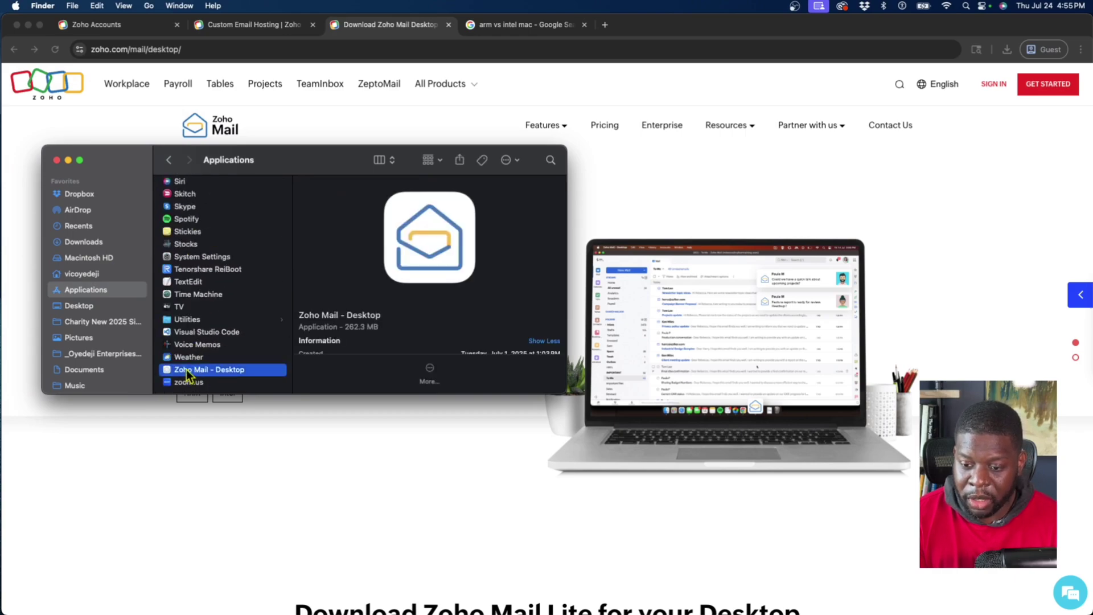
pyautogui.doubleClick(186, 370)
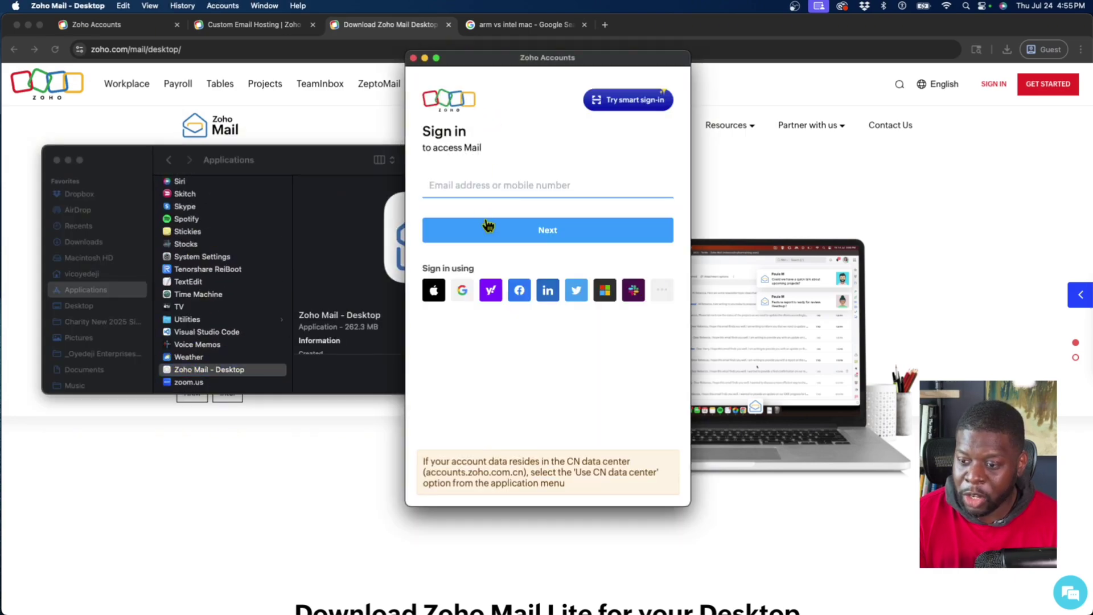
# Reposition the Zoho Mail Dock icon, sign in with the first account's email and password, and nudge the window
pyautogui.moveTo(603, 603)
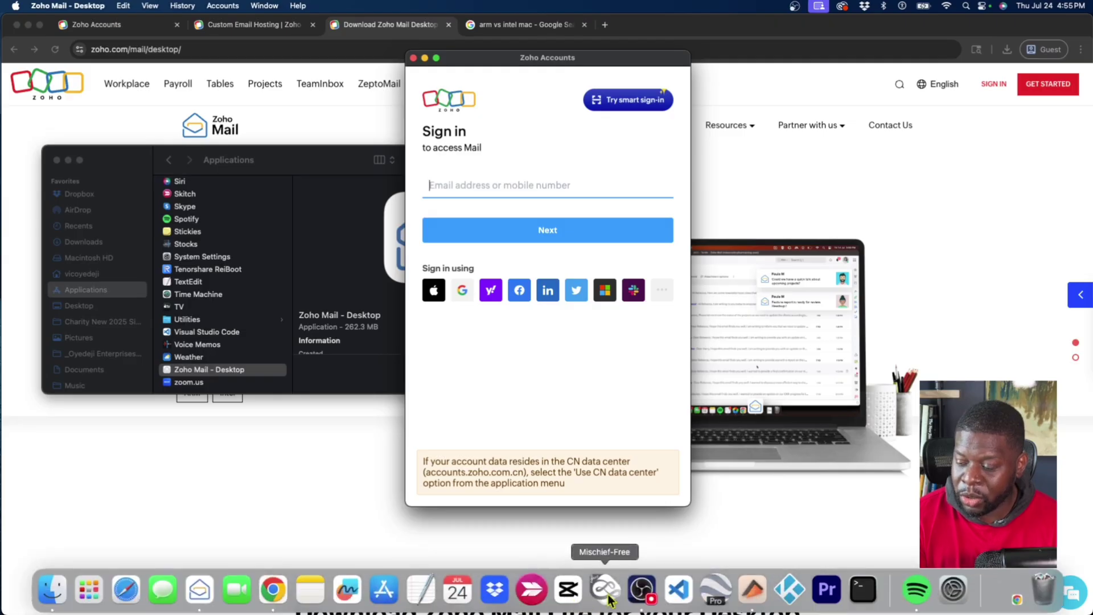
pyautogui.moveTo(200, 589); pyautogui.dragTo(233, 596)
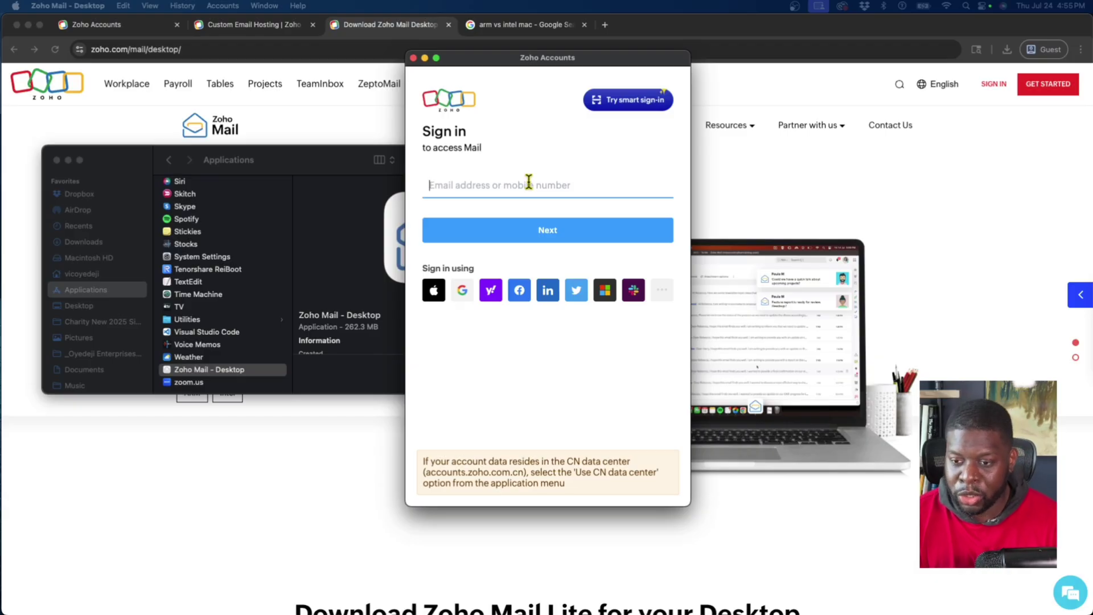
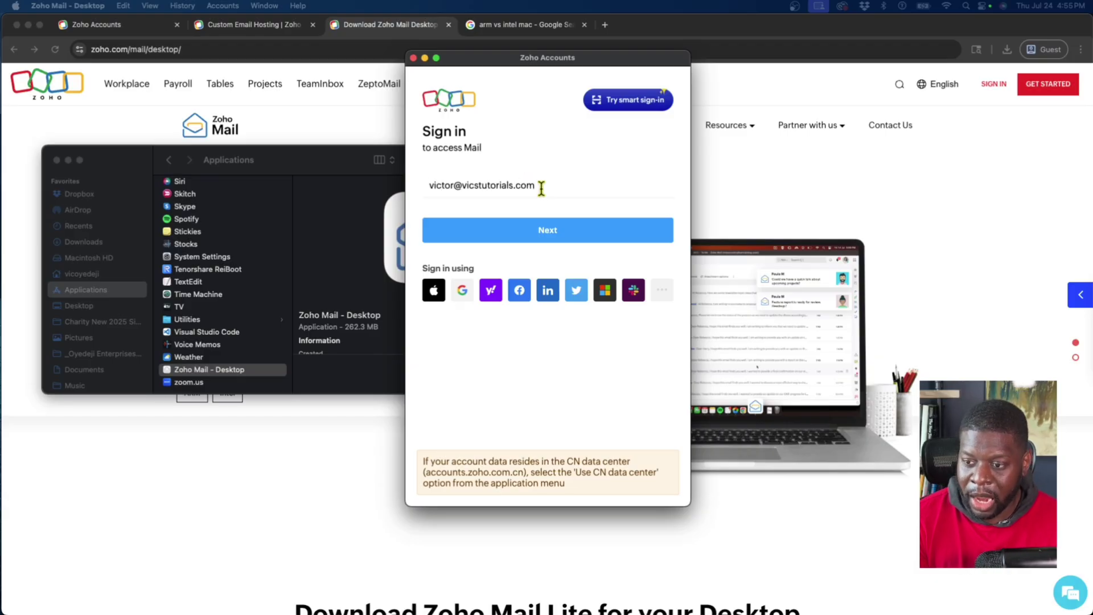
pyautogui.click(539, 232)
pyautogui.click(536, 227)
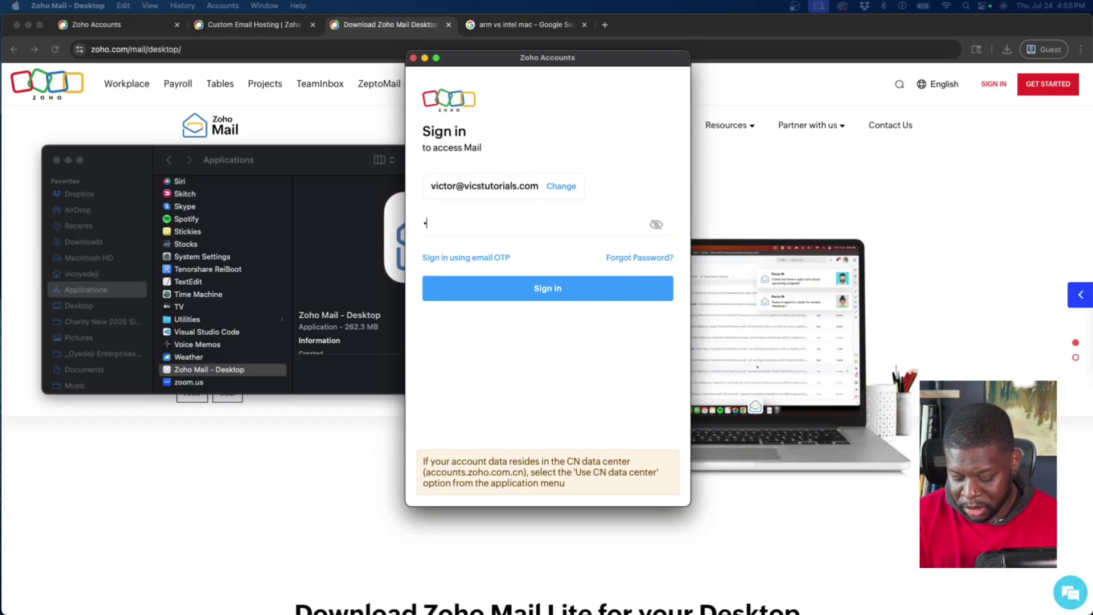
pyautogui.press('Return')
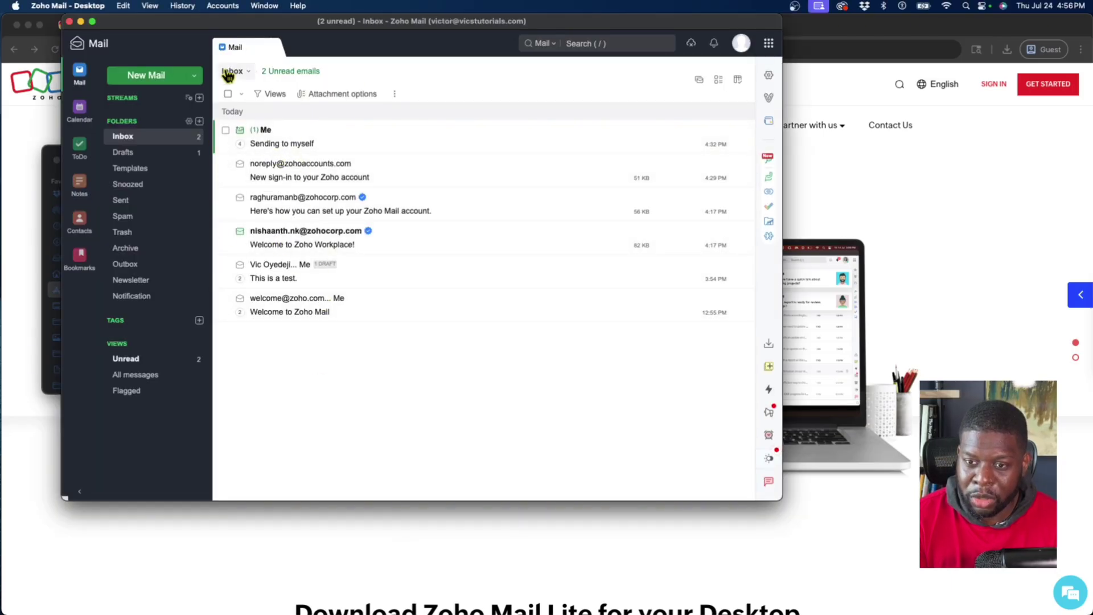
pyautogui.moveTo(197, 20)
pyautogui.mouseDown()
pyautogui.moveTo(217, 64)
pyautogui.moveTo(210, 36)
pyautogui.mouseUp()
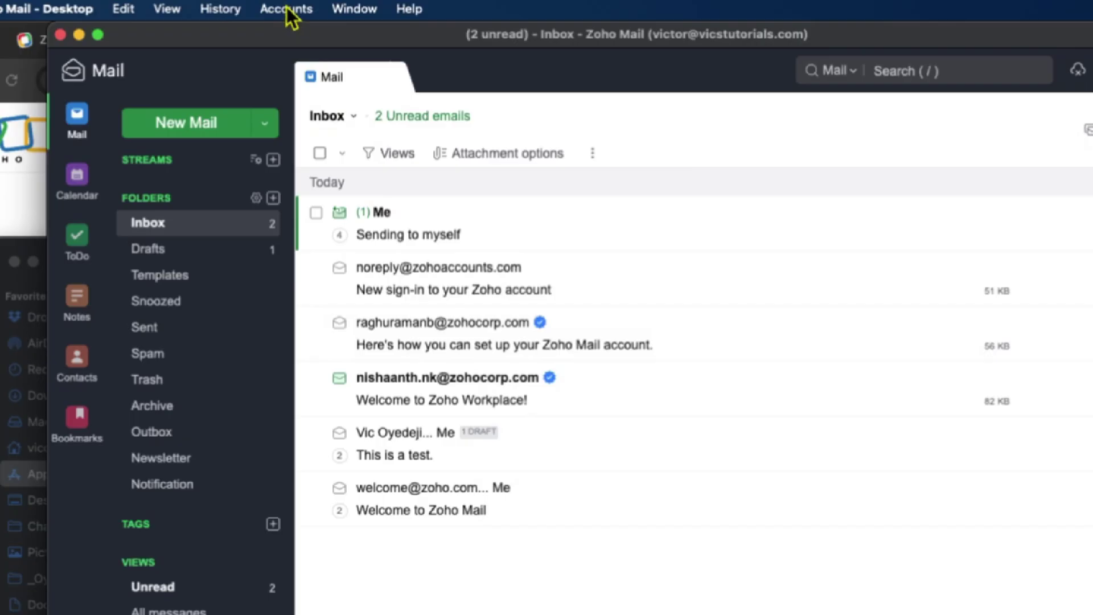
# Add a second account via Accounts > Add Account, entering its email address and password
pyautogui.click(223, 7)
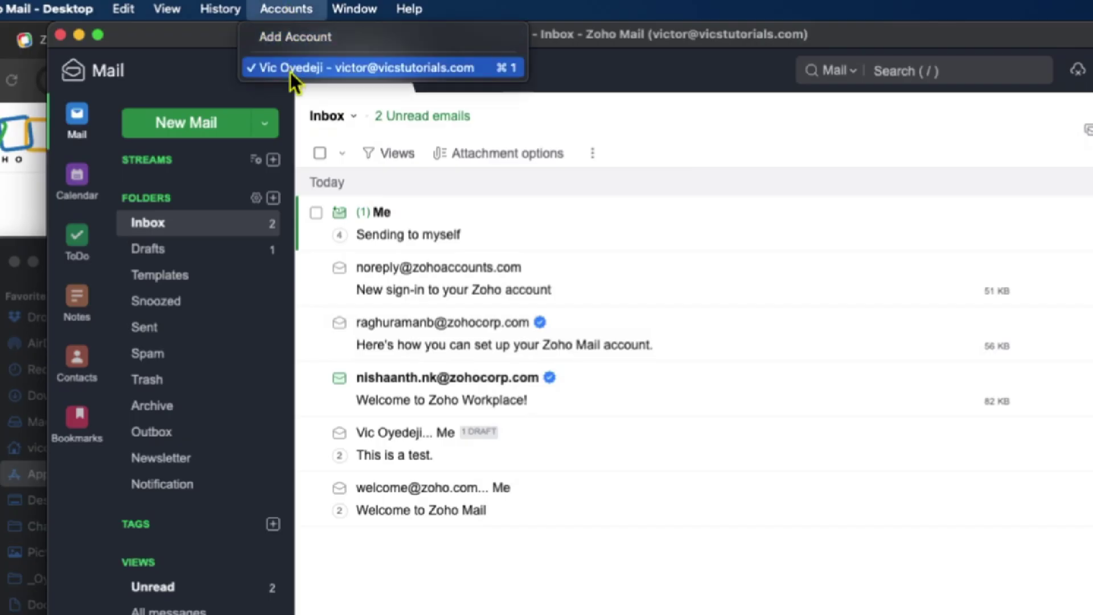
pyautogui.click(282, 39)
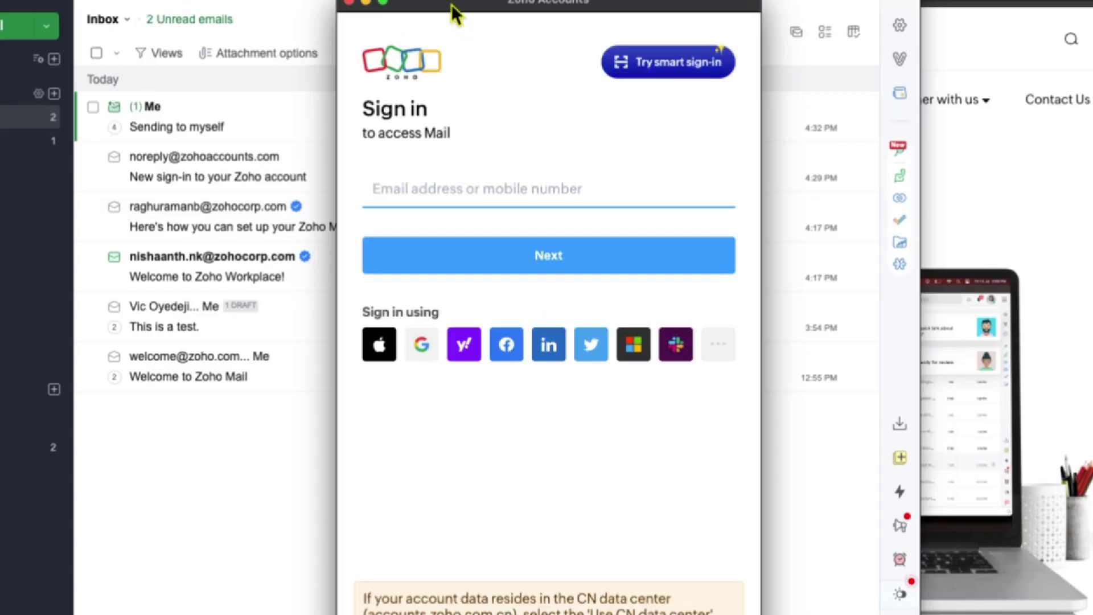
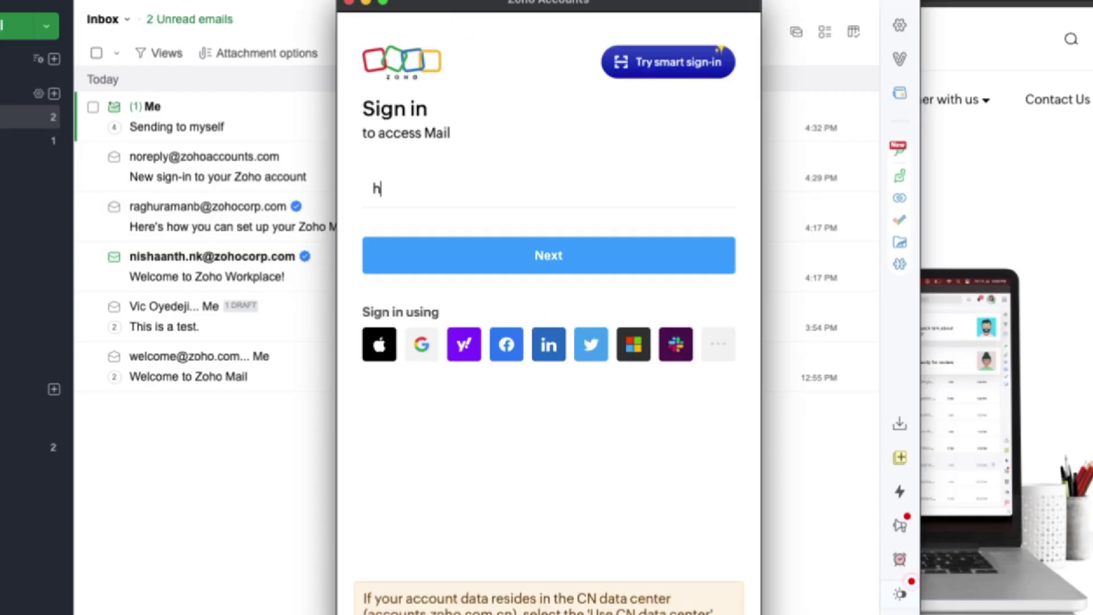
pyautogui.press('Return')
pyautogui.write('••')
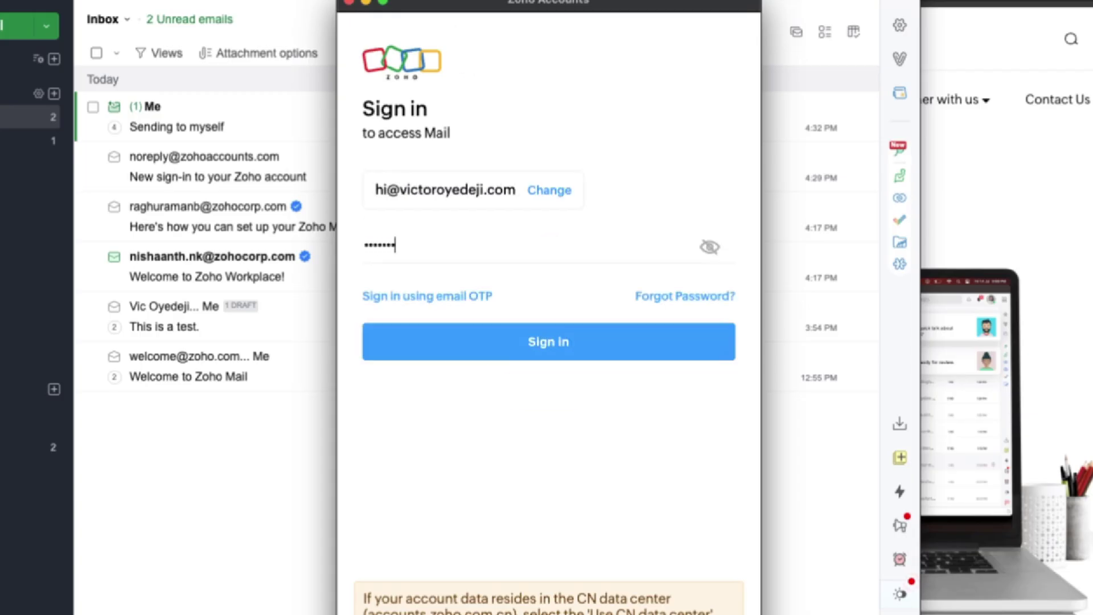
pyautogui.press('Return')
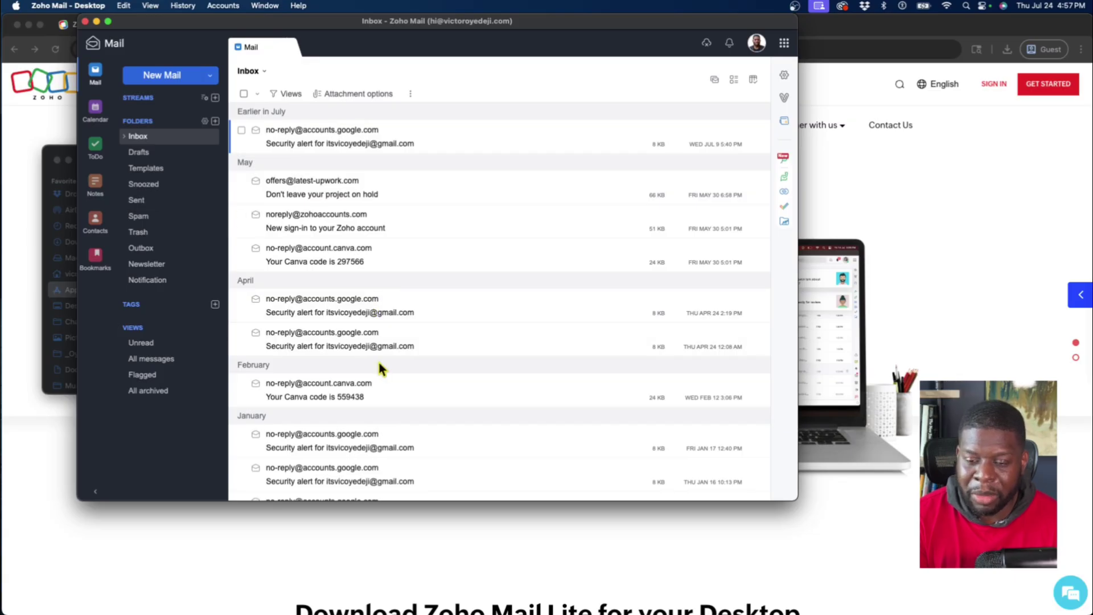
# Switch back to the first account's Inbox, then start and discard an empty new email
pyautogui.click(166, 152)
pyautogui.click(162, 138)
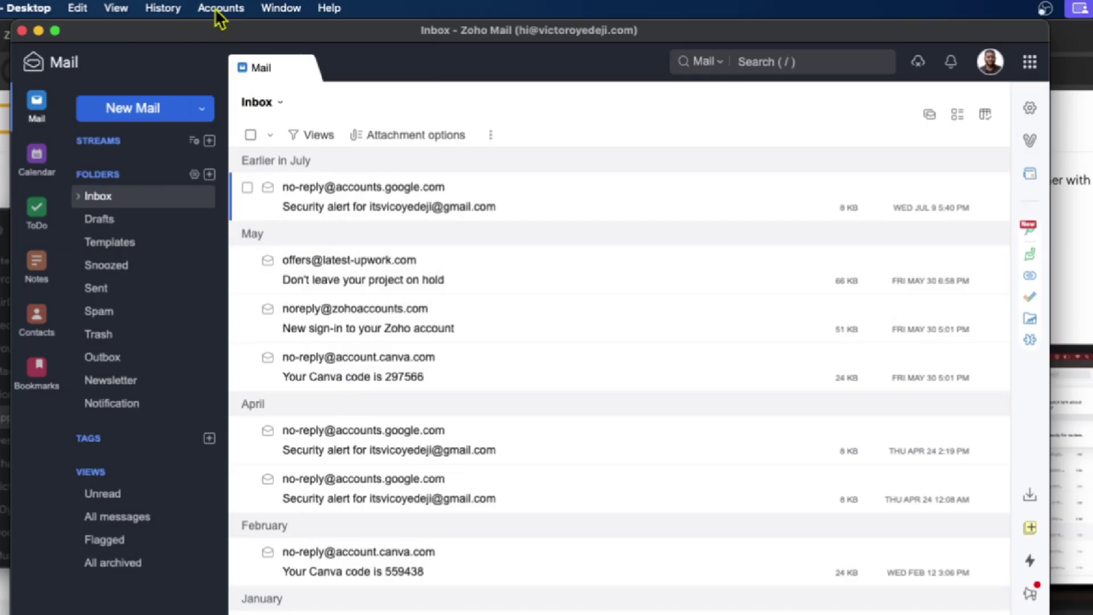
pyautogui.click(222, 5)
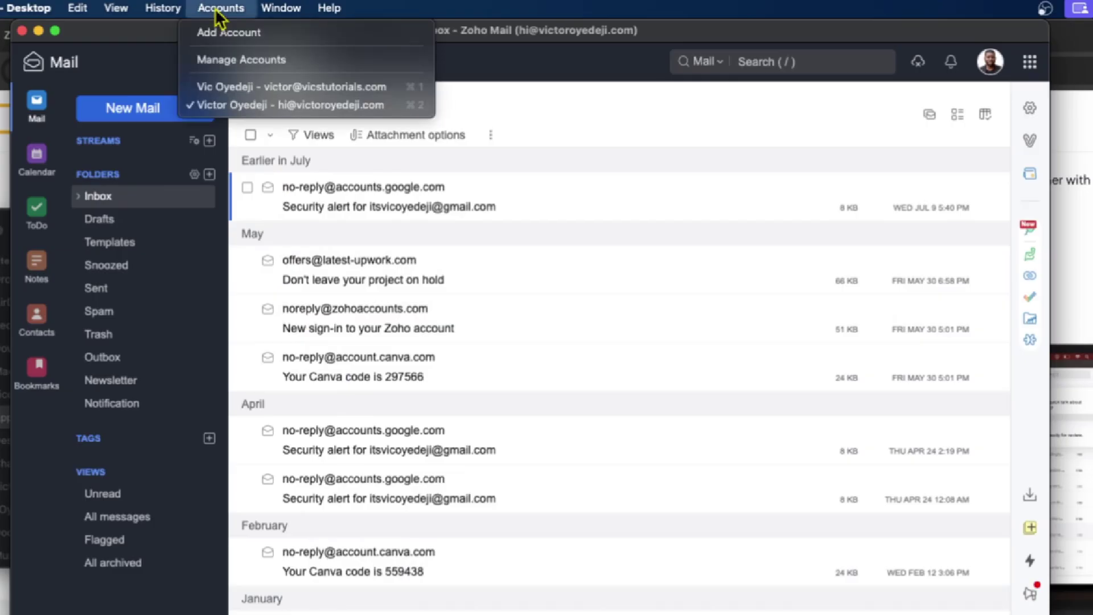
pyautogui.click(231, 90)
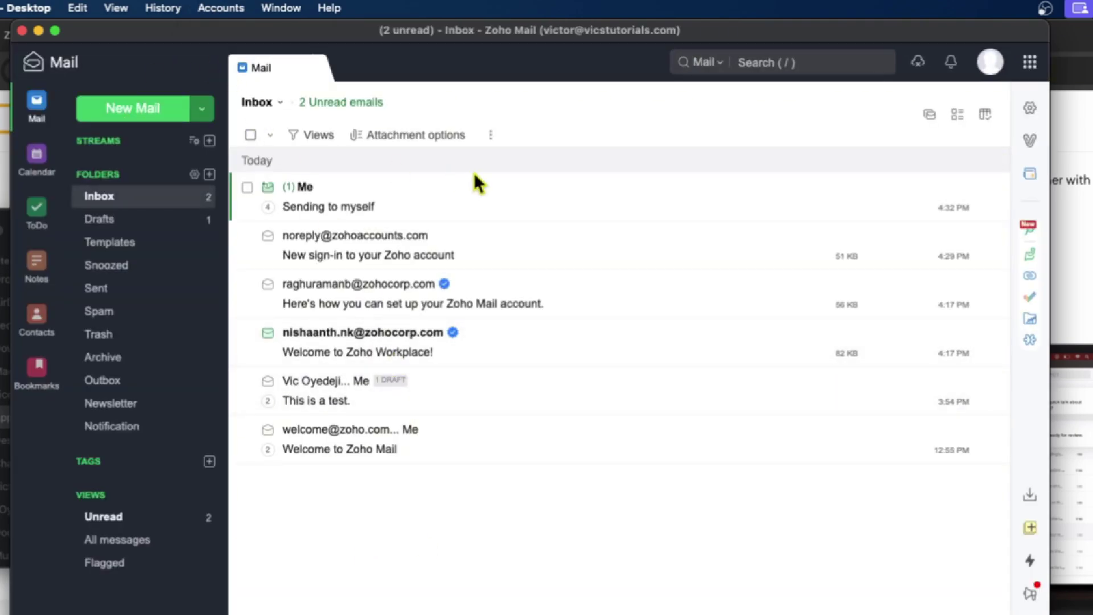
pyautogui.click(132, 109)
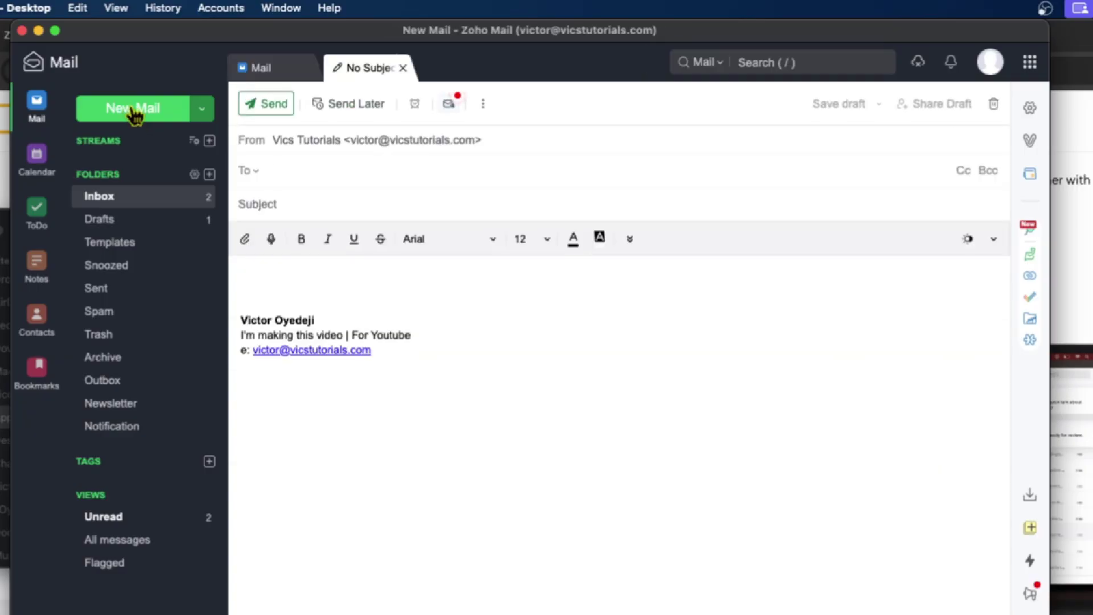
pyautogui.click(404, 68)
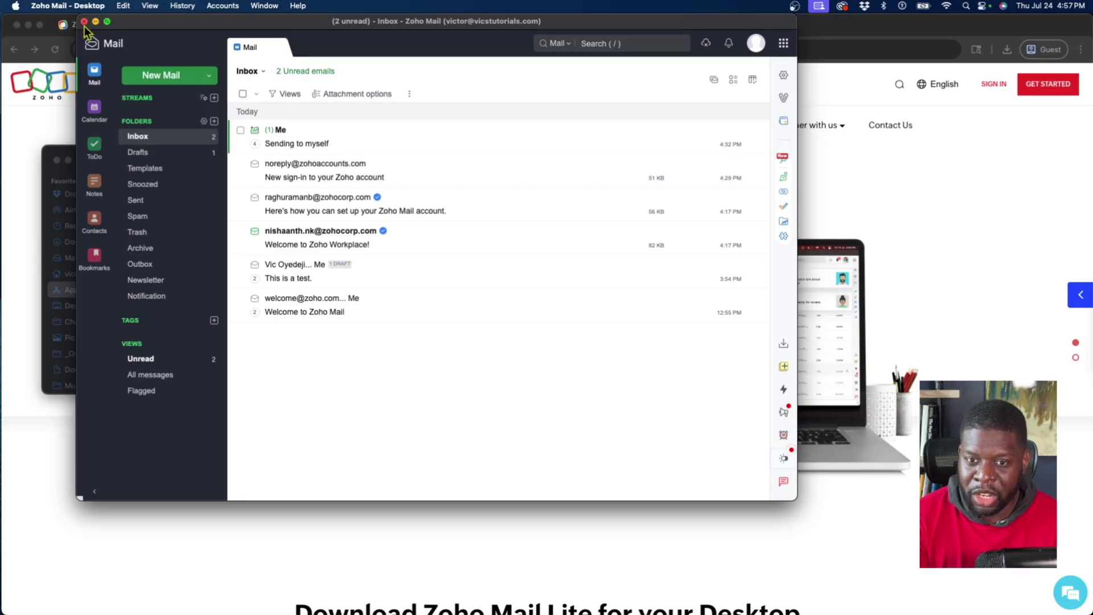
# Quit Zoho Mail and close the Finder Applications window
pyautogui.click(14, 8)
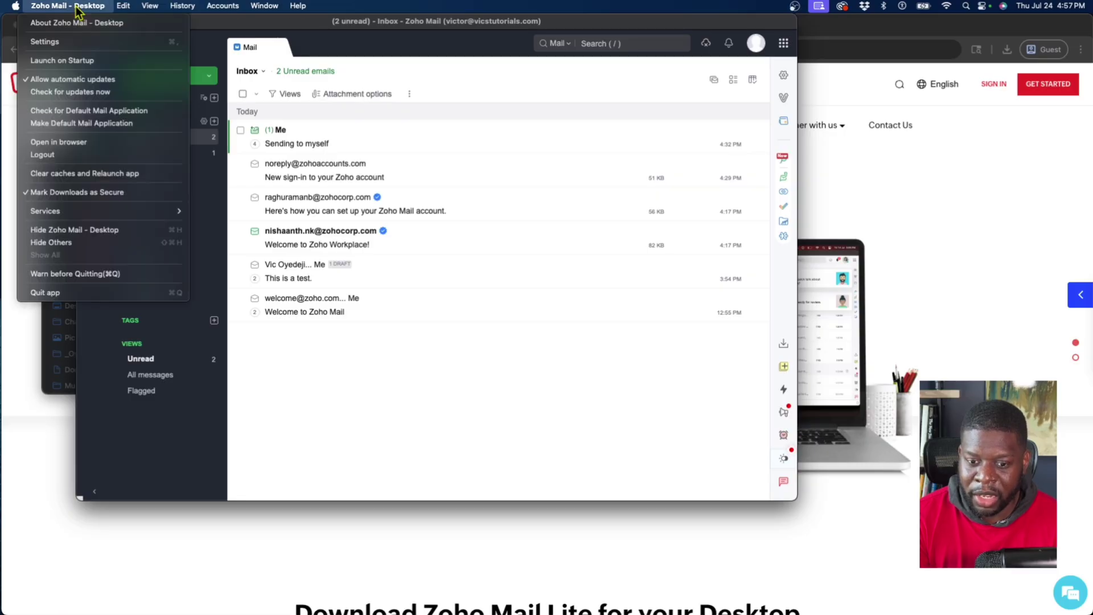
pyautogui.click(81, 293)
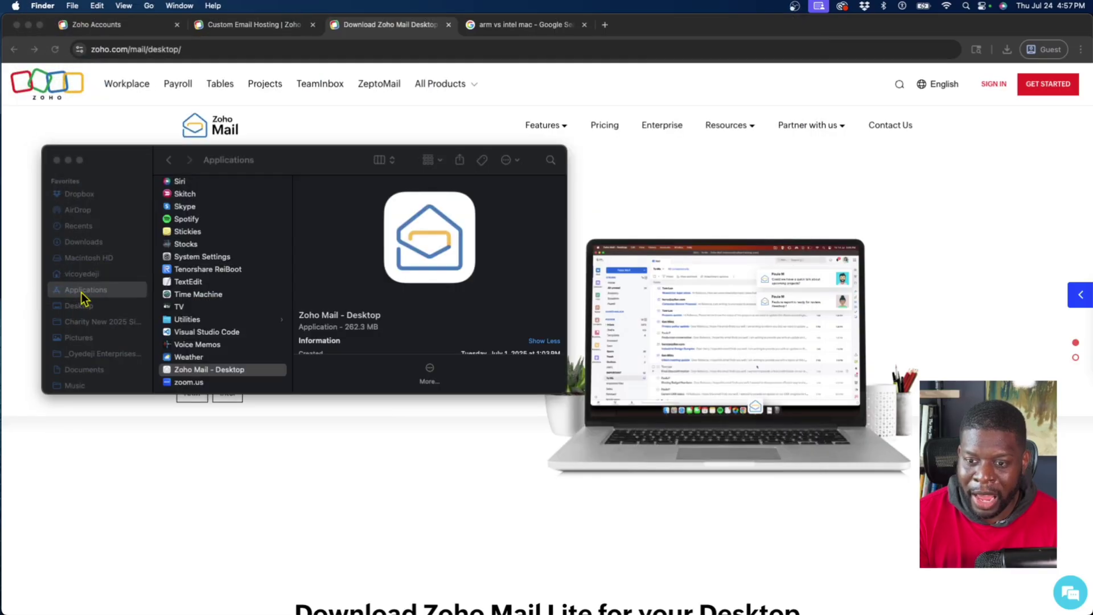
pyautogui.click(56, 160)
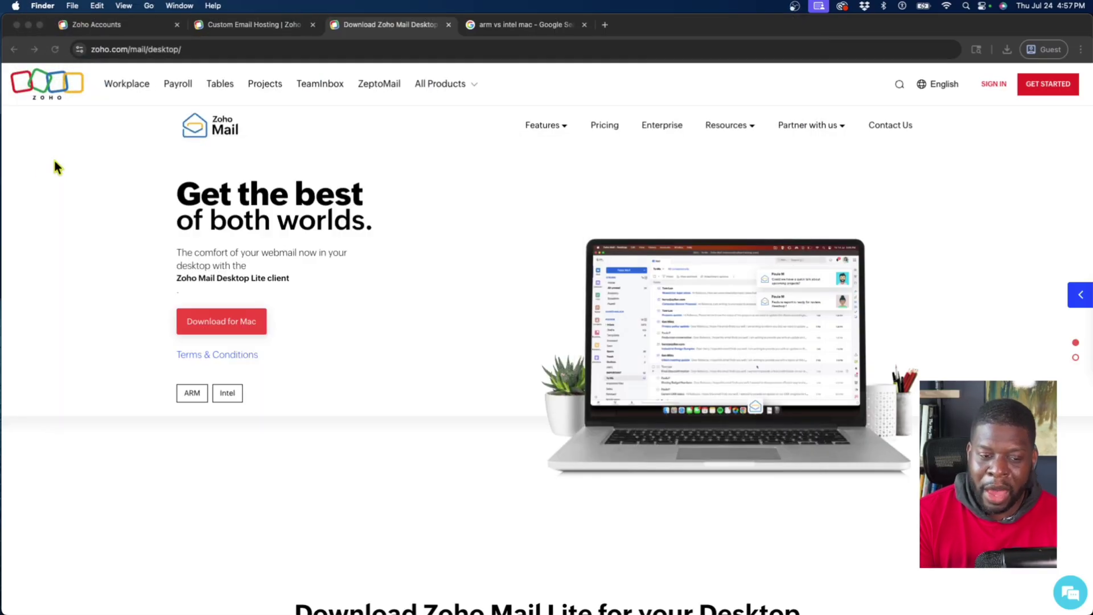